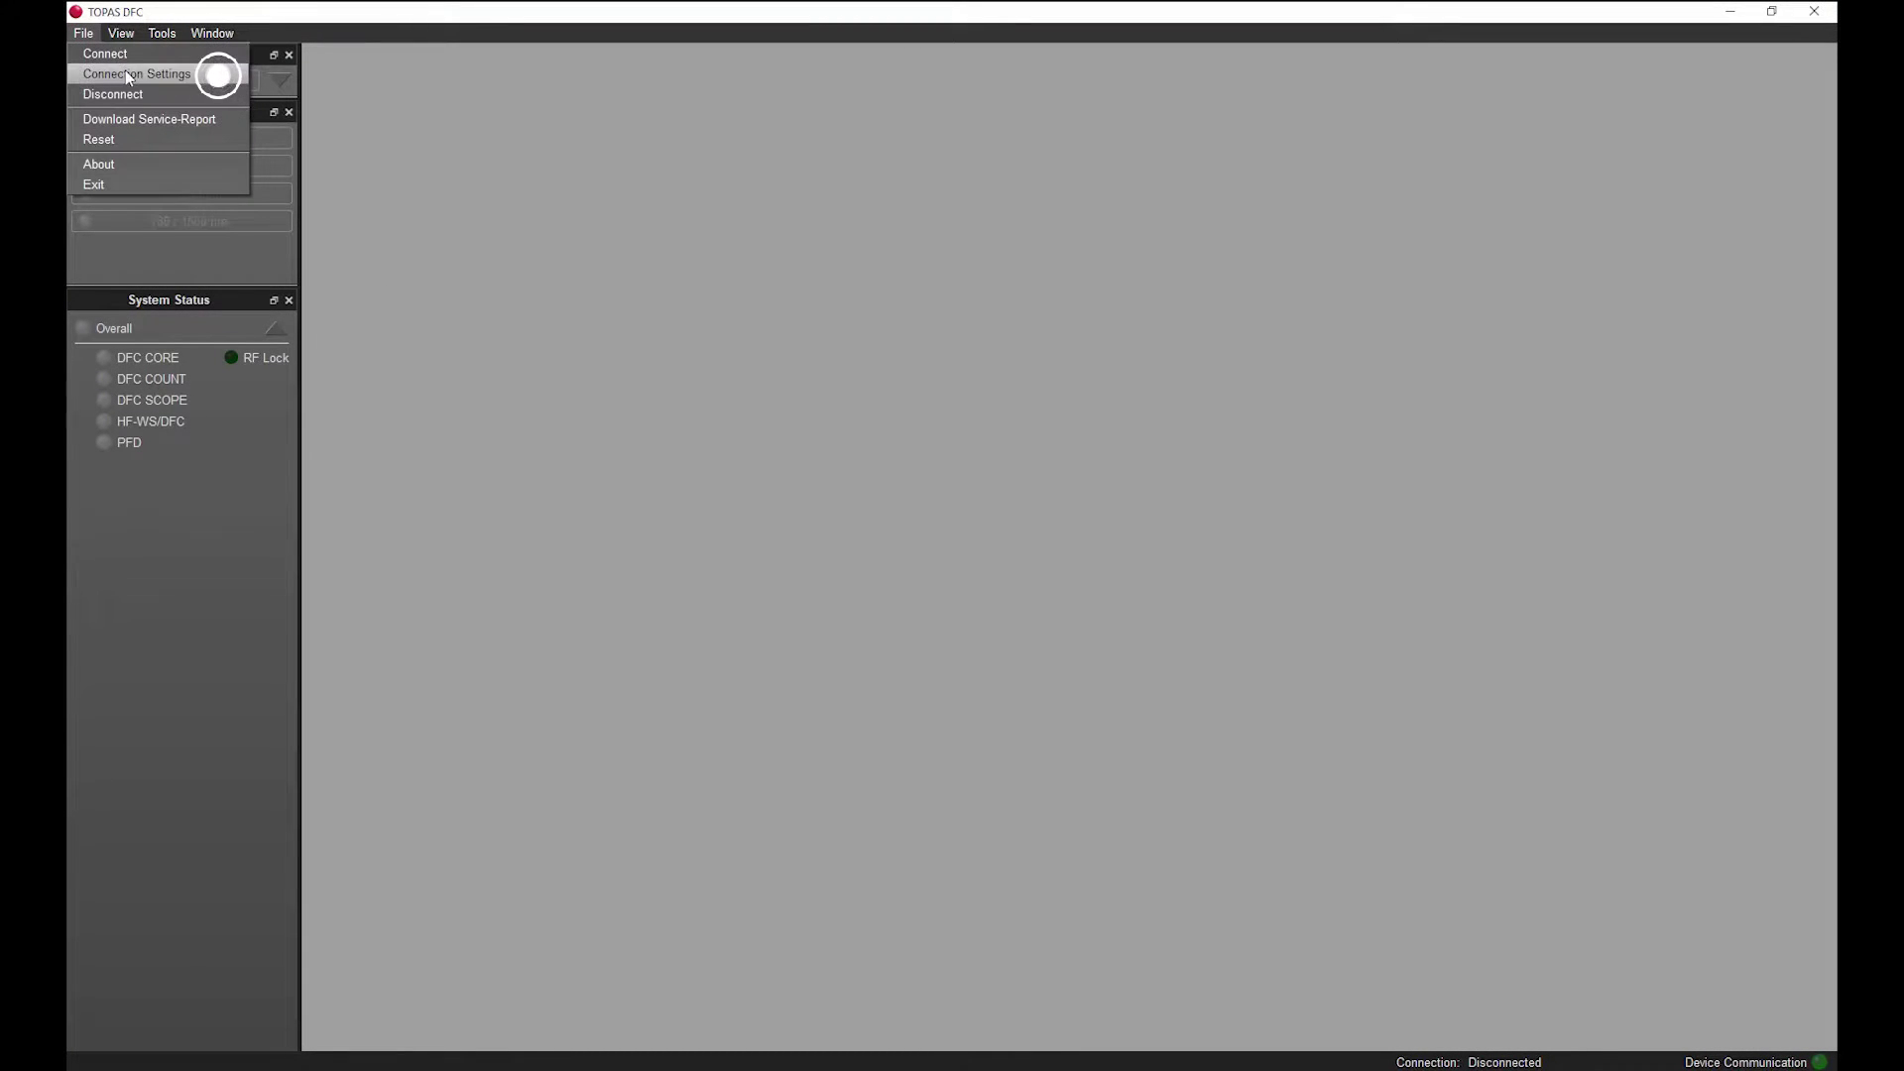
Step: Connect to the frequency comb through Connection Settings so all status indicators turn green
left_click(216, 73)
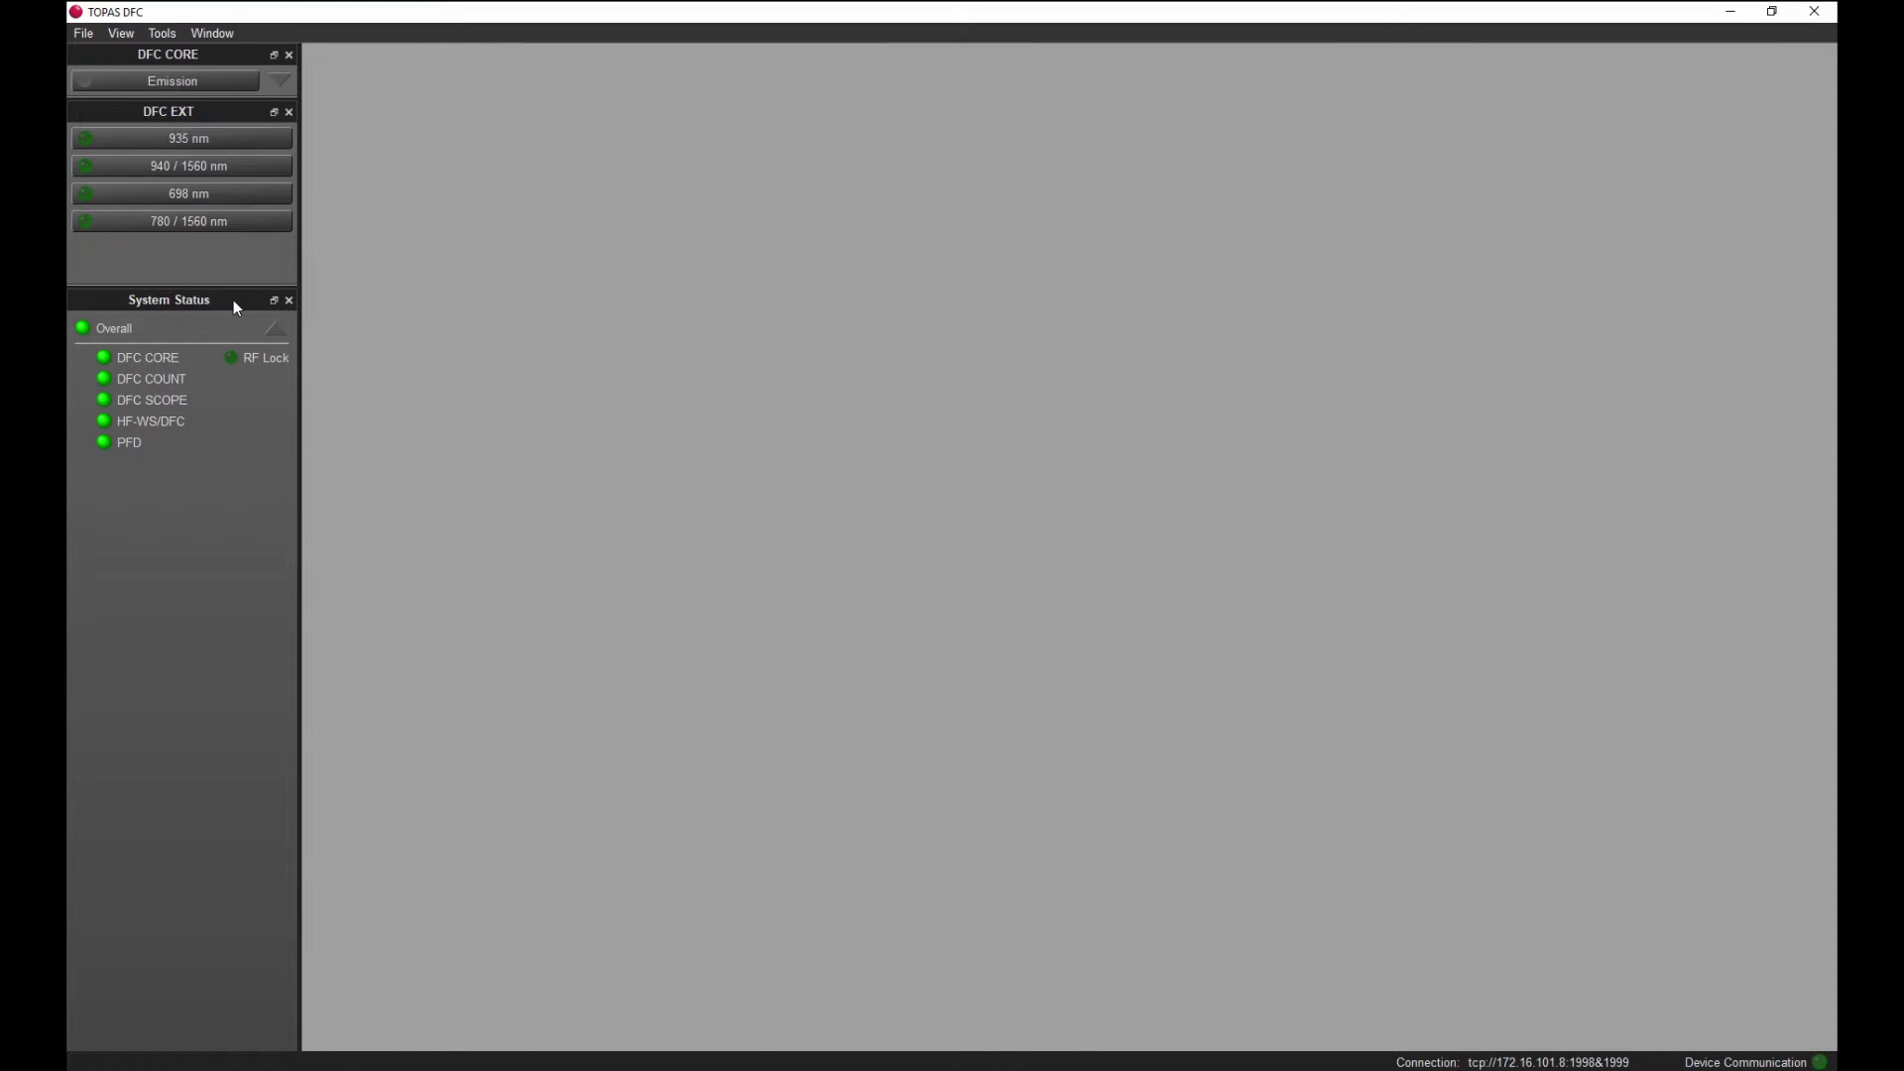
Step: Switch on the DFC CORE emission
left_click(204, 82)
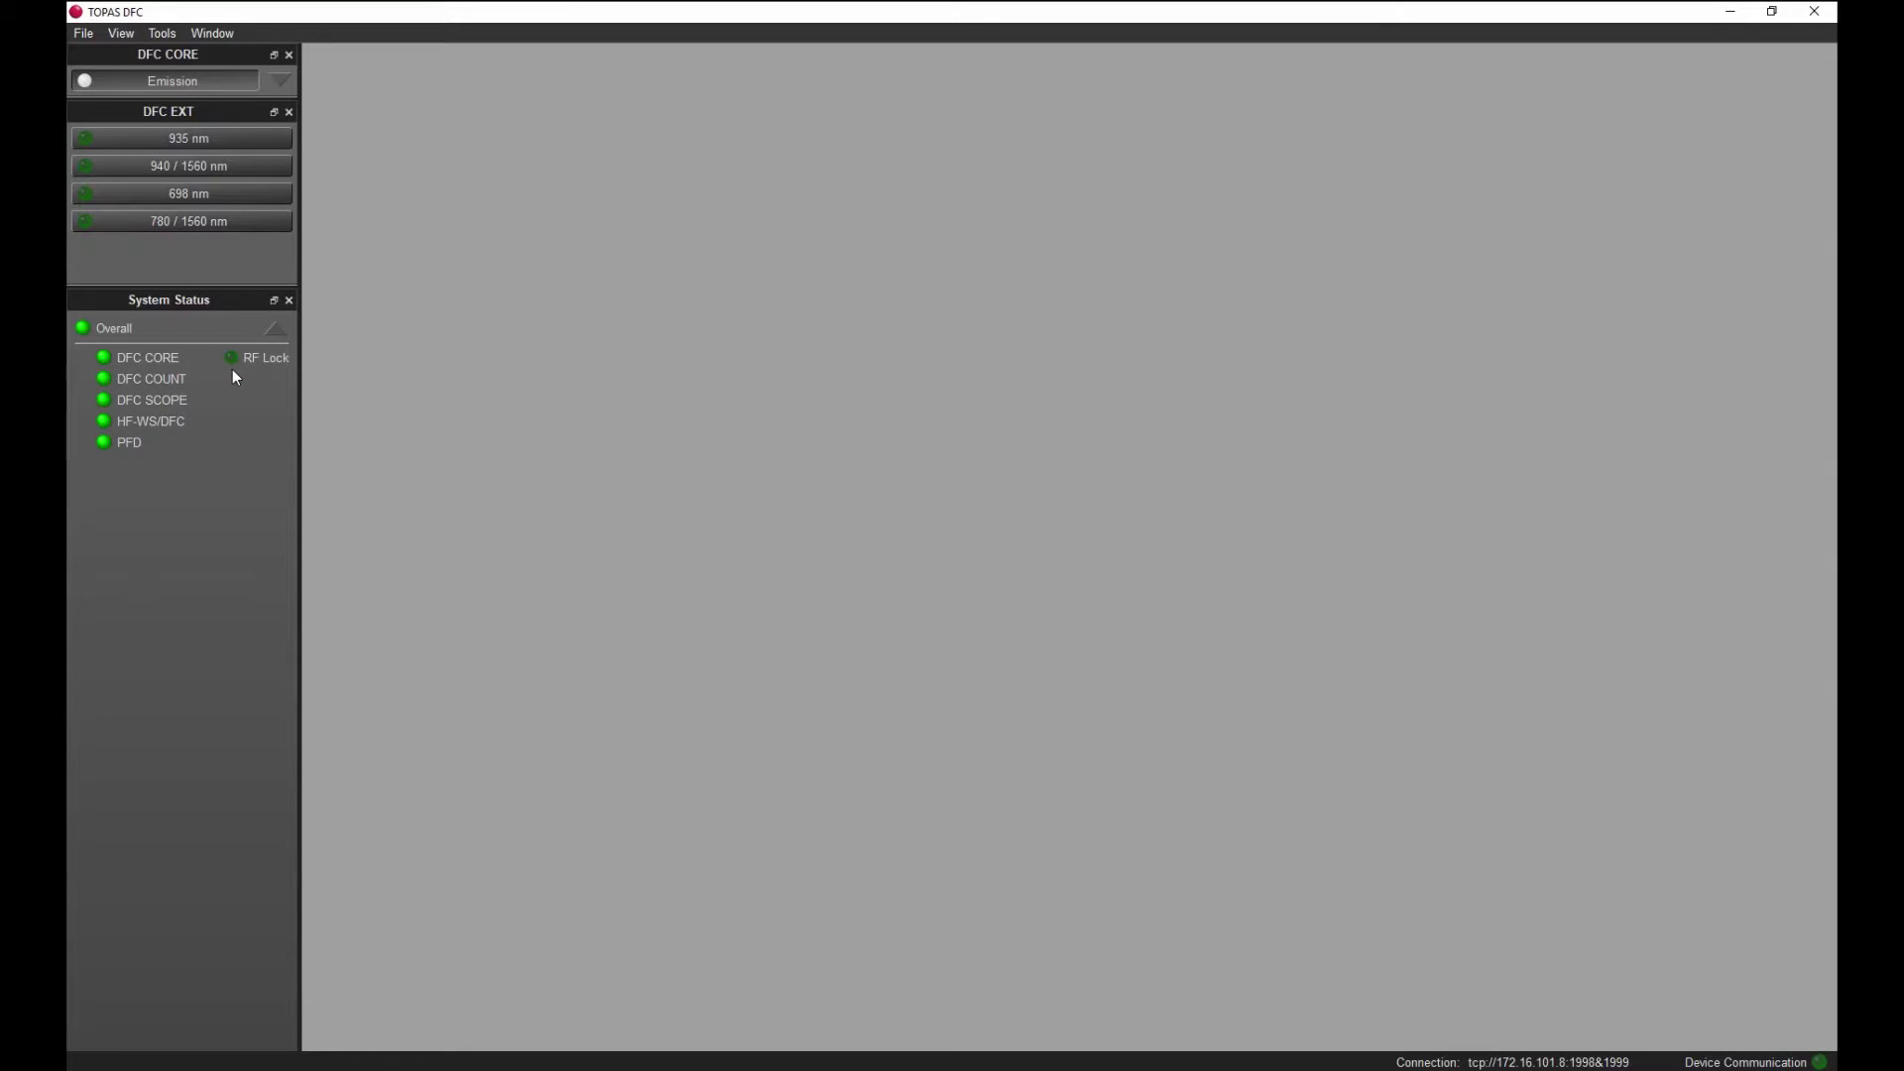
Step: Open the 780 locking window maximized and enable the 780 / 1560 nm output, showing an ~18 MHz beat note
left_click(123, 34)
mouse_move(191, 201)
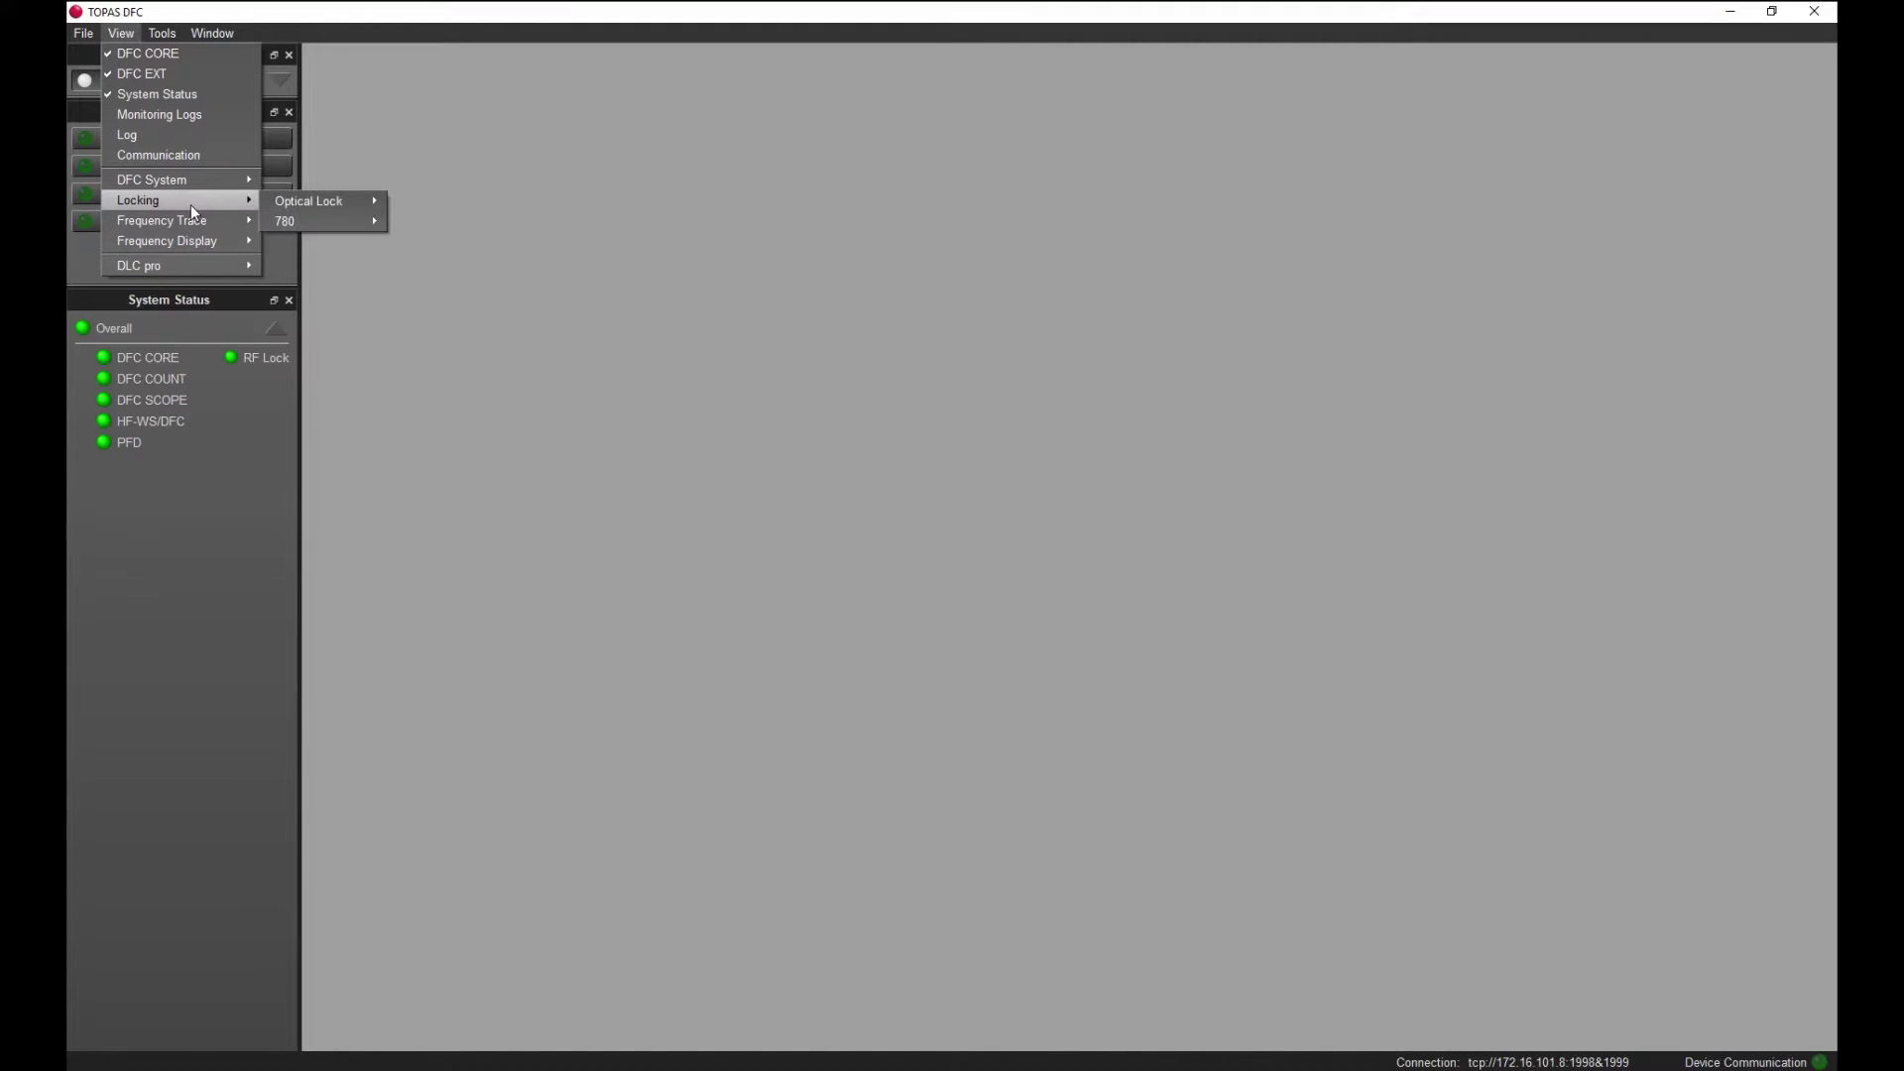
mouse_move(319, 220)
left_click(428, 222)
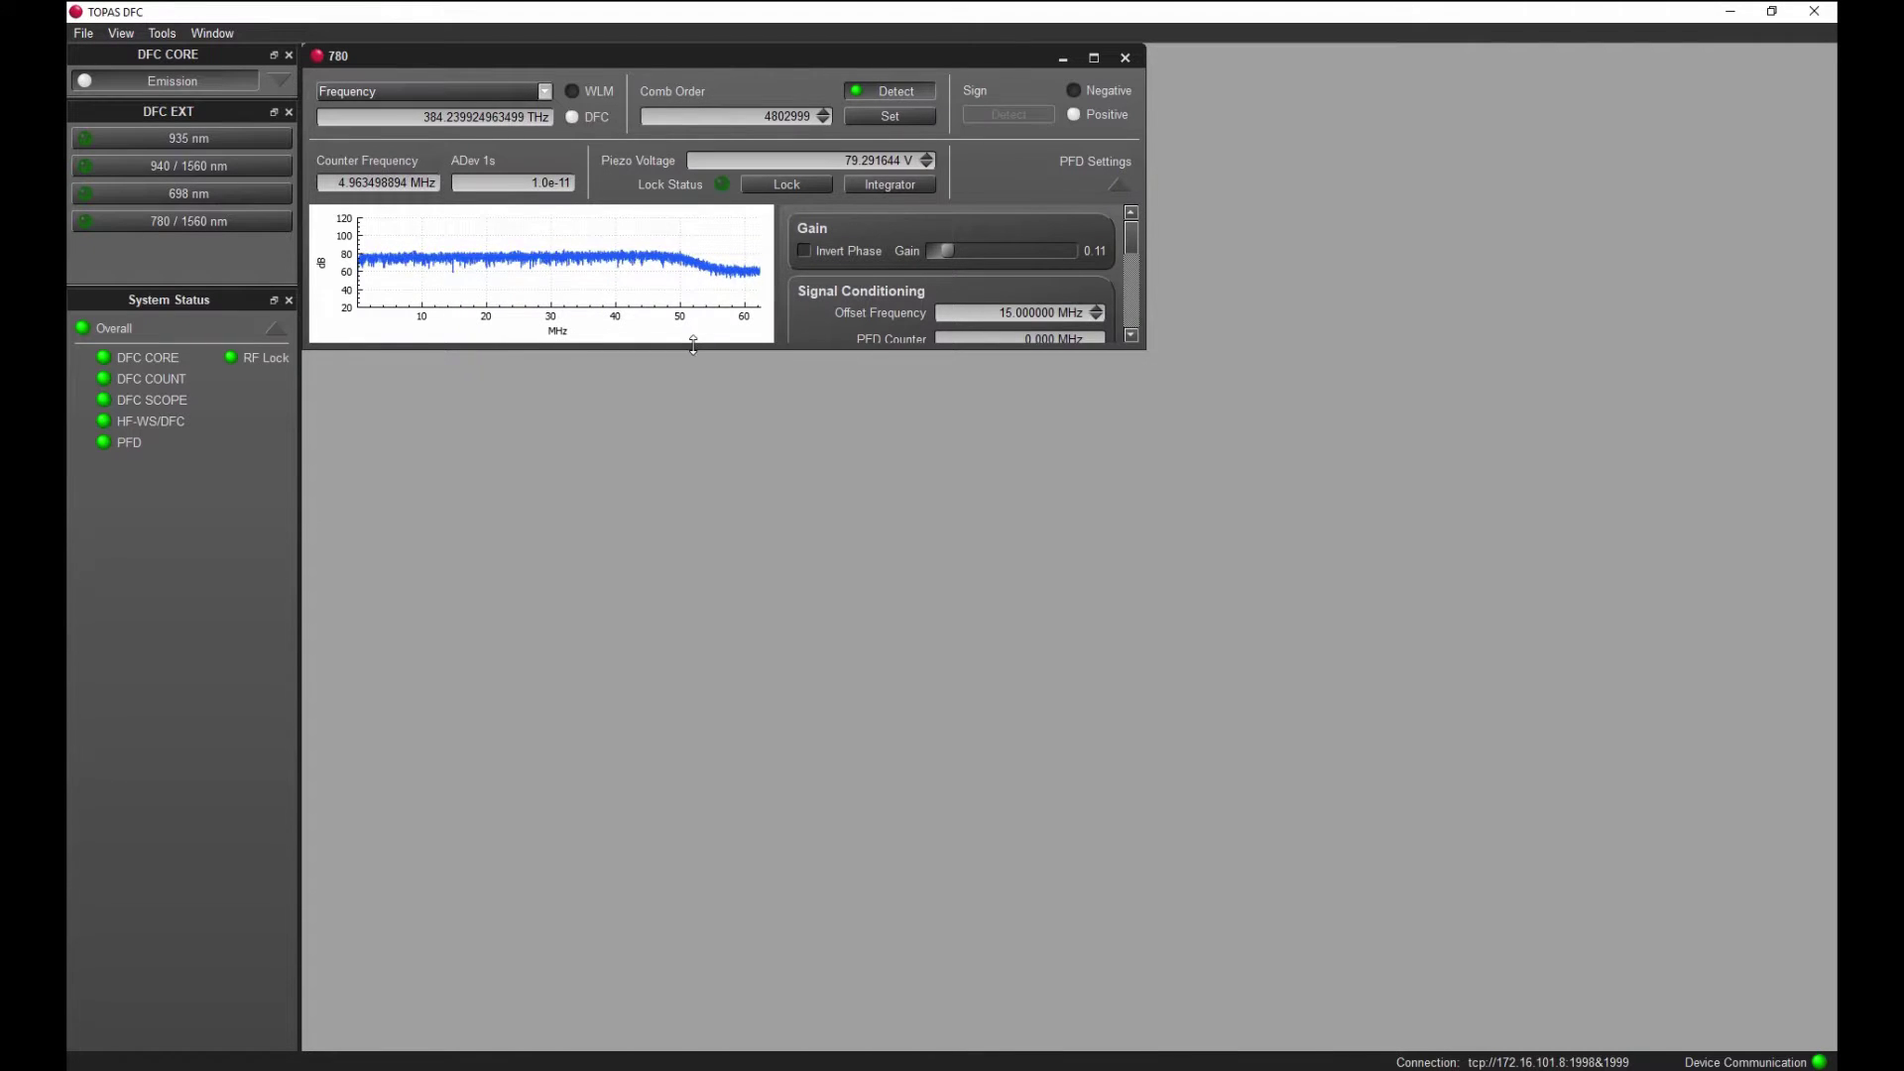
left_click_drag(698, 347, 697, 554)
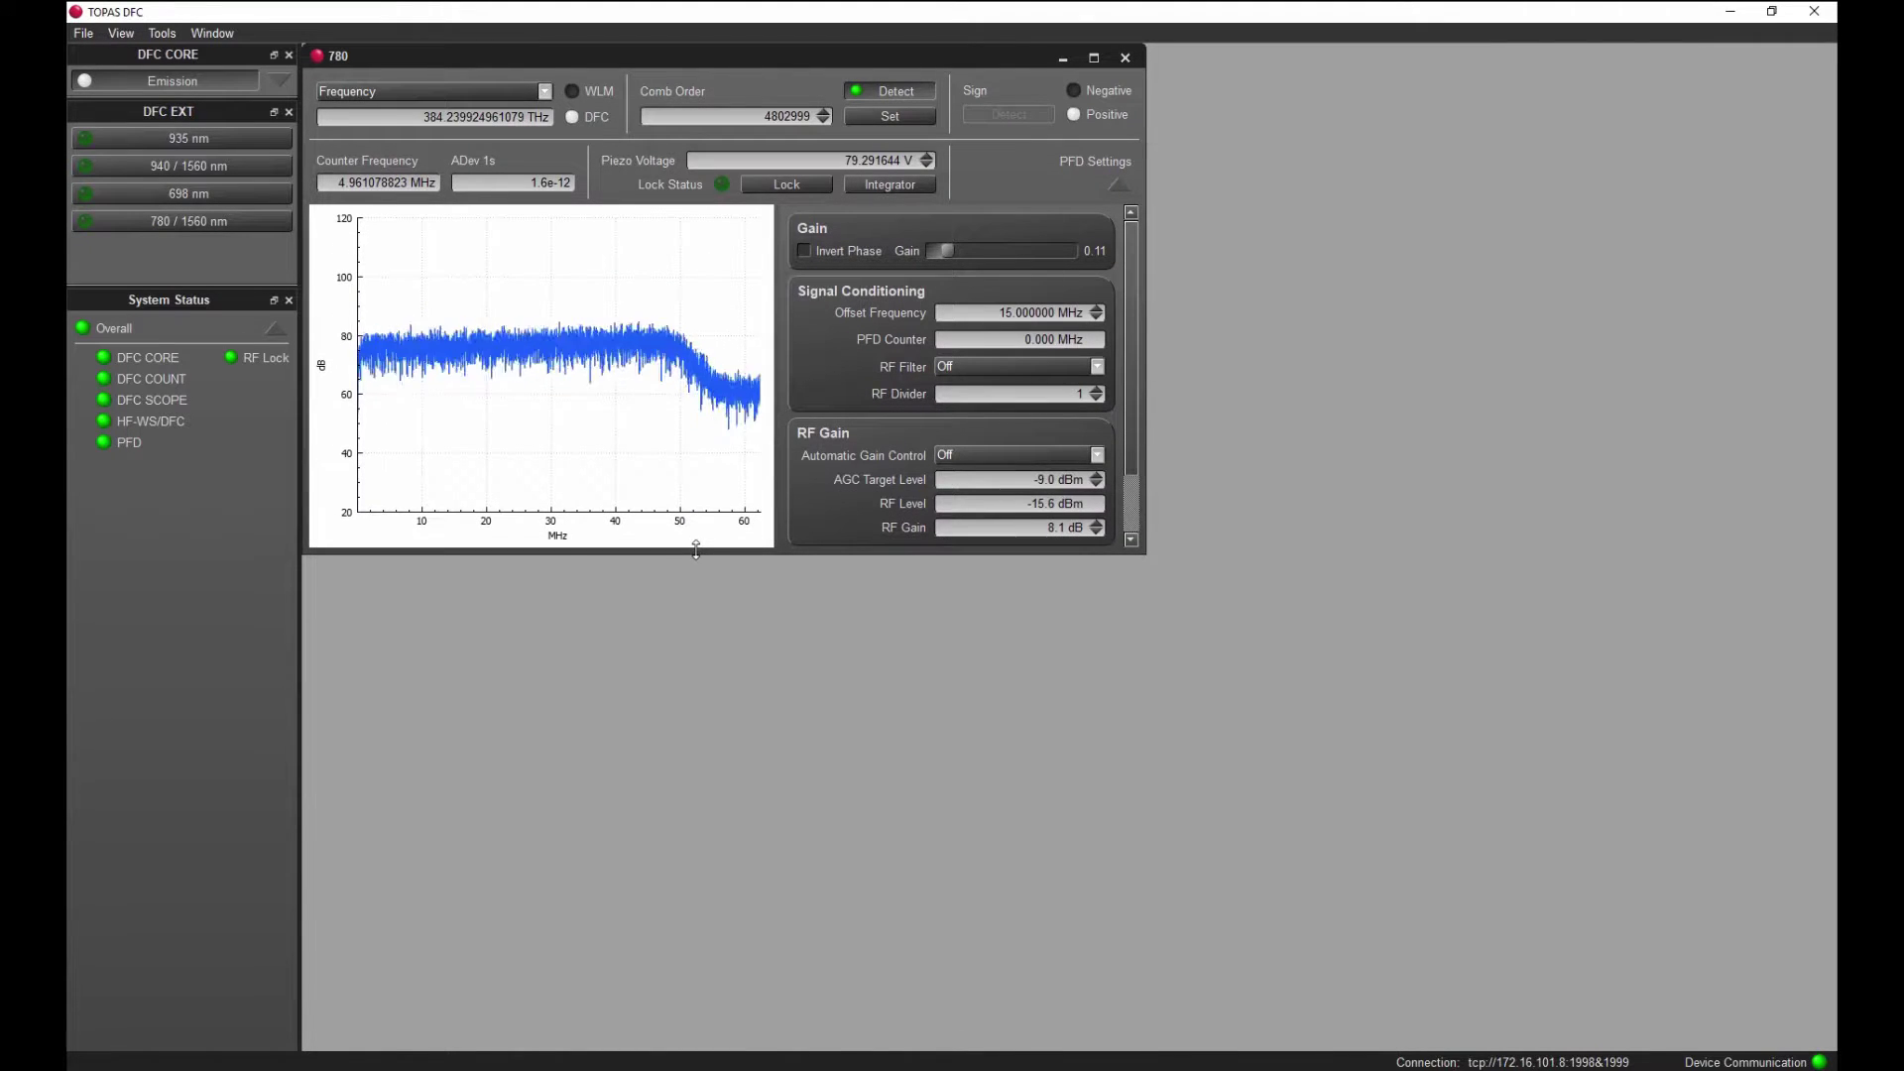
left_click(1092, 58)
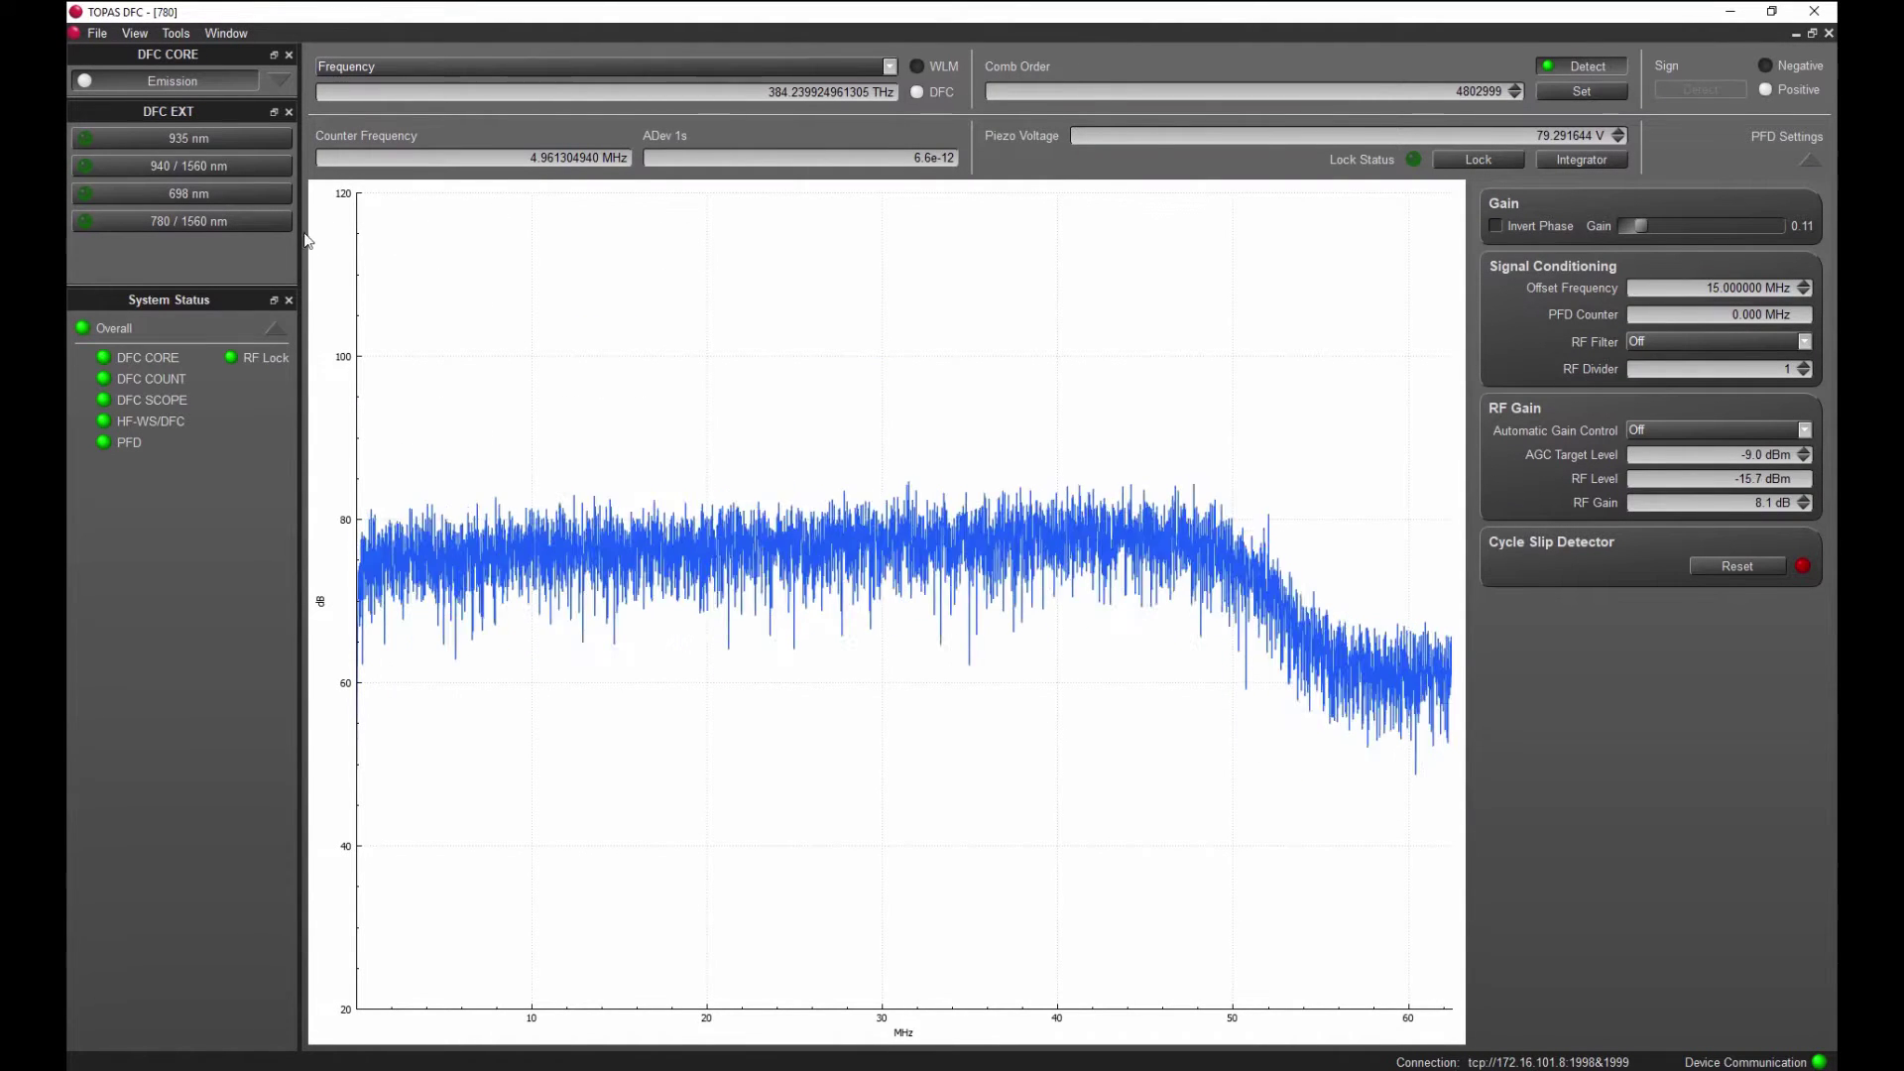
left_click(246, 225)
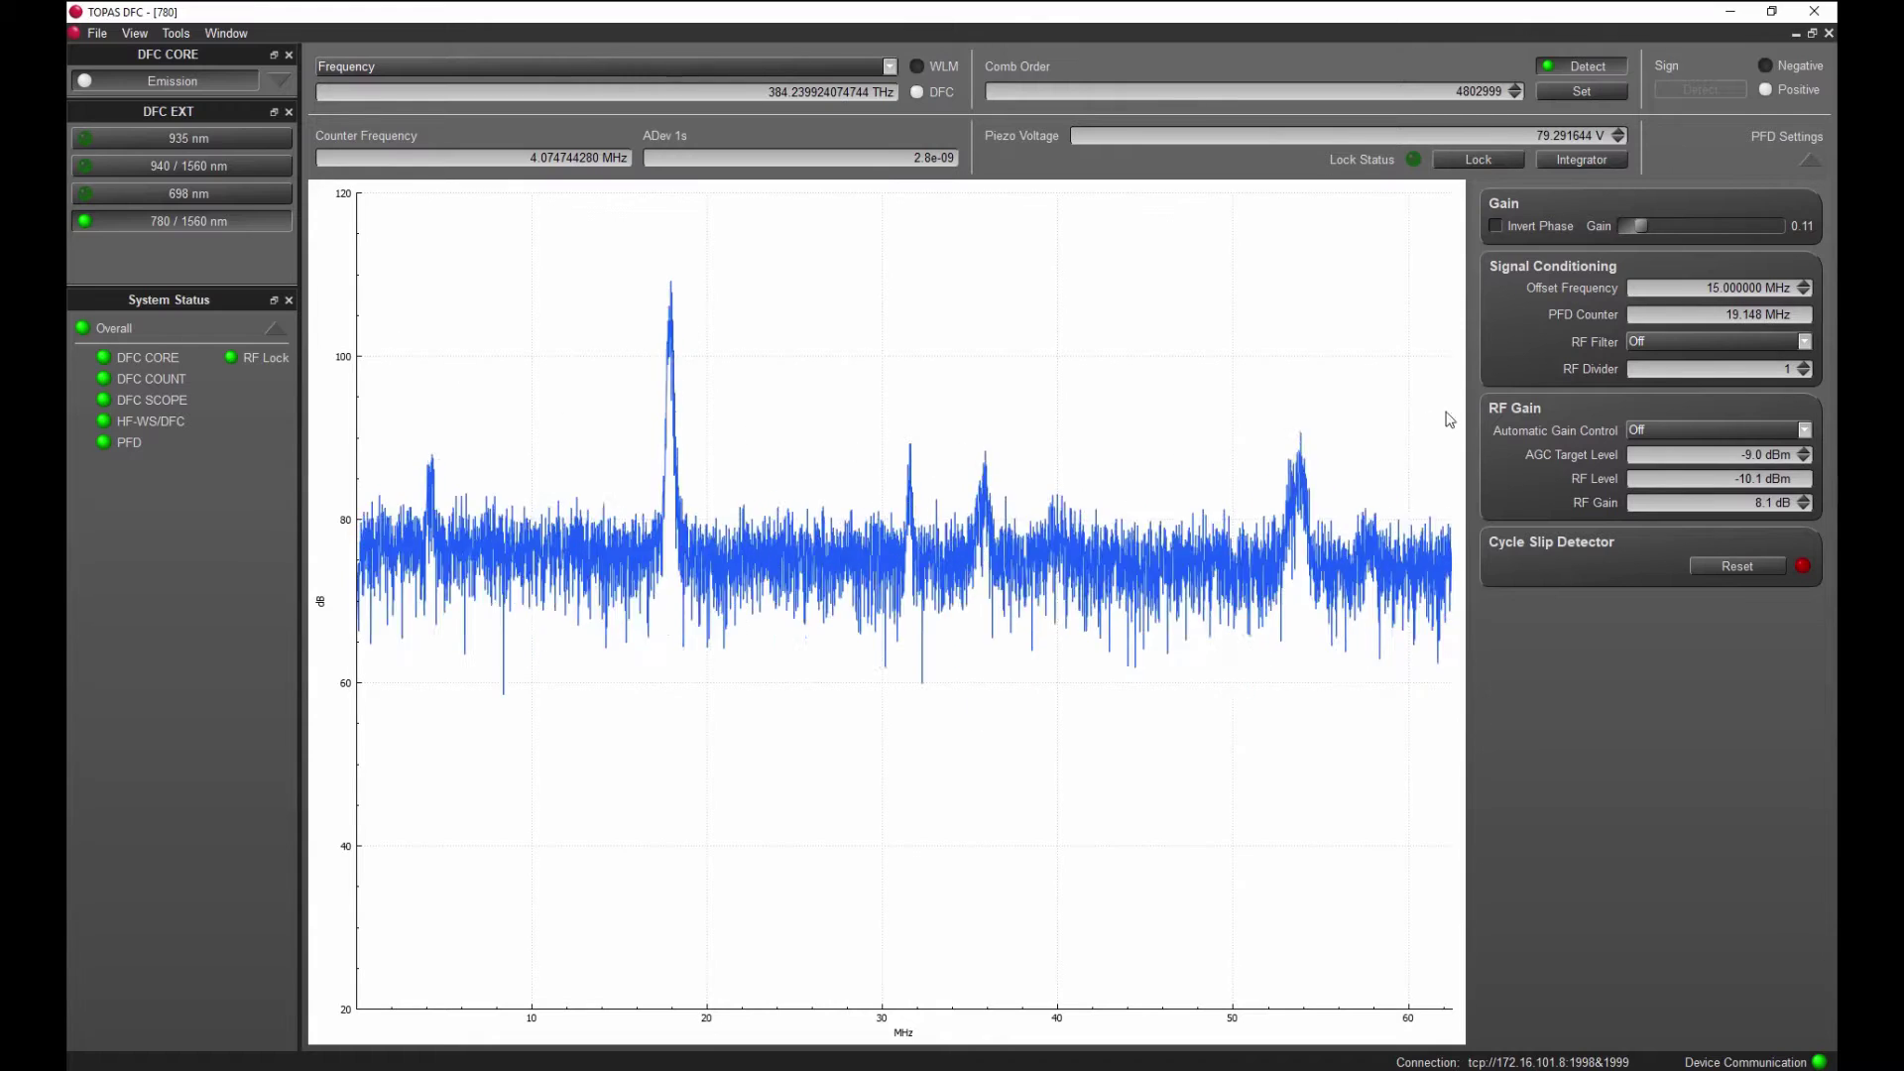
Step: Turn the RF filter on and set the offset frequency to 12 MHz
left_click(1682, 342)
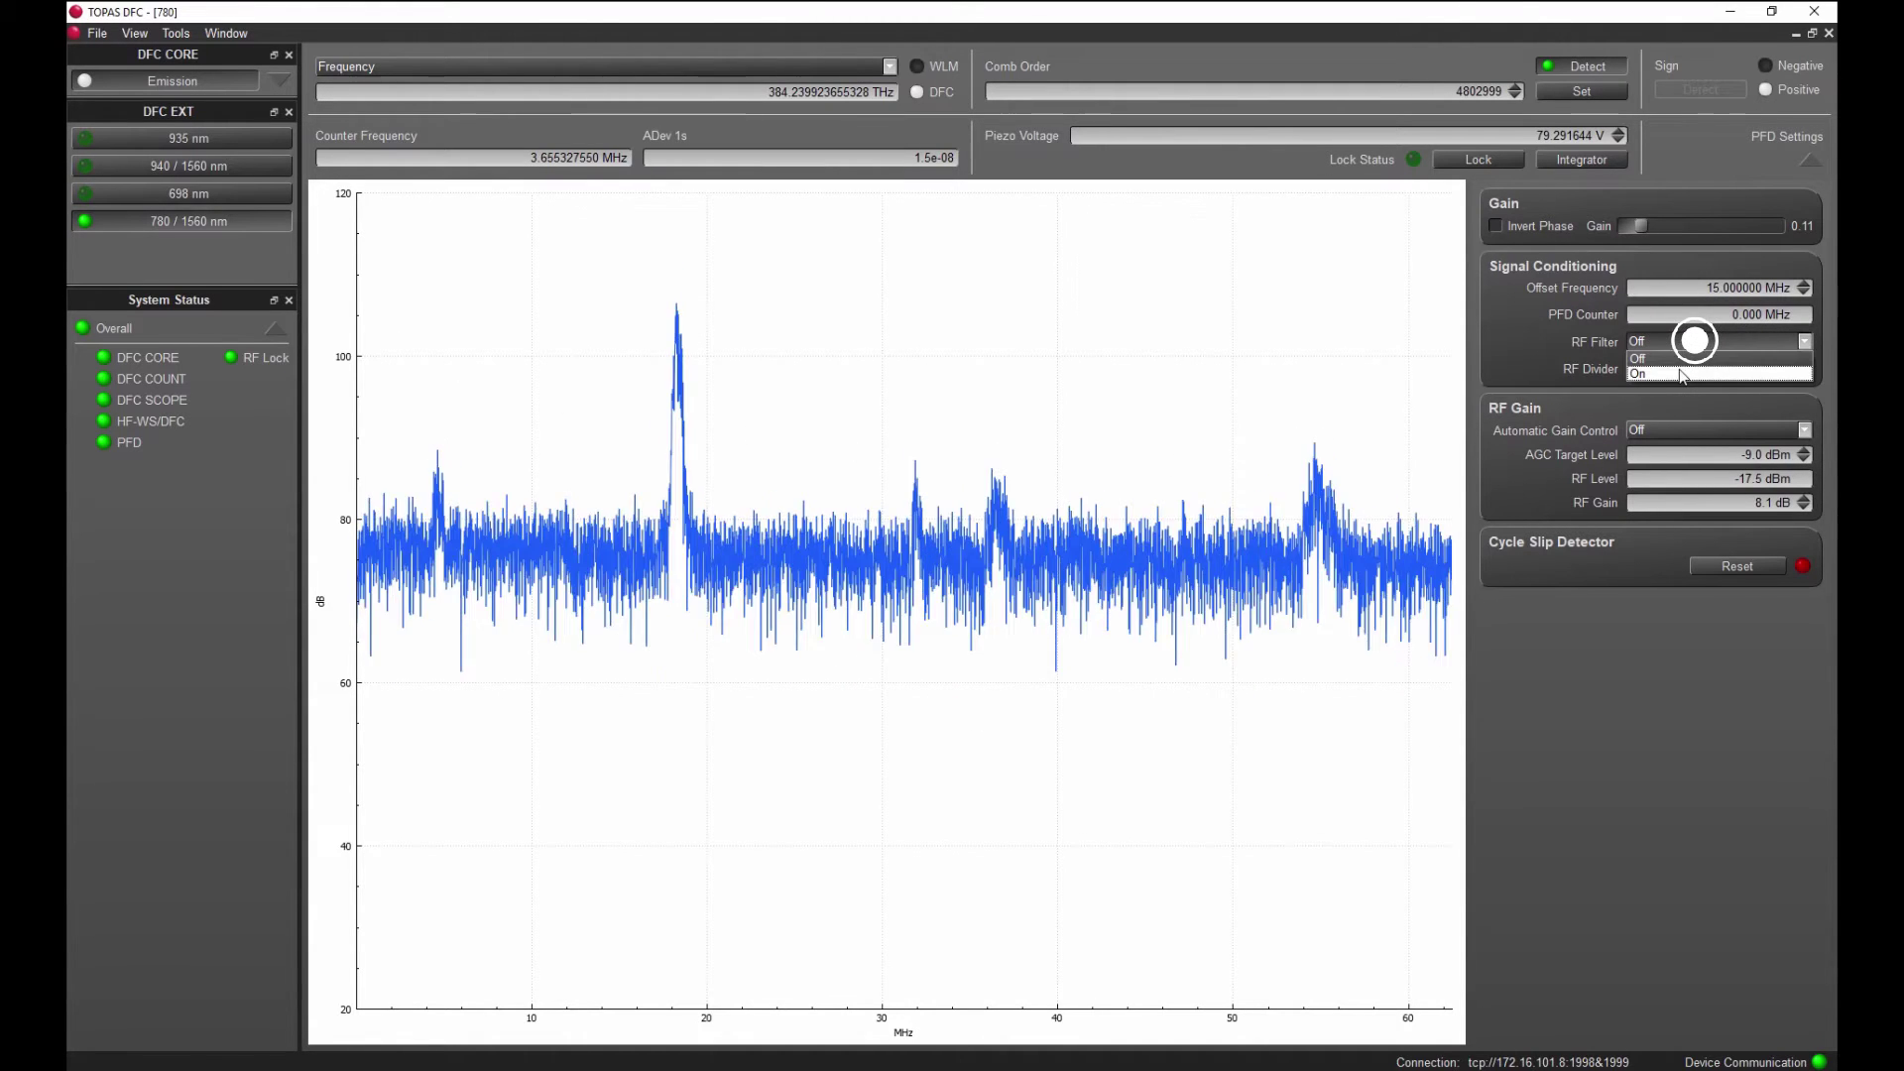
left_click(1679, 369)
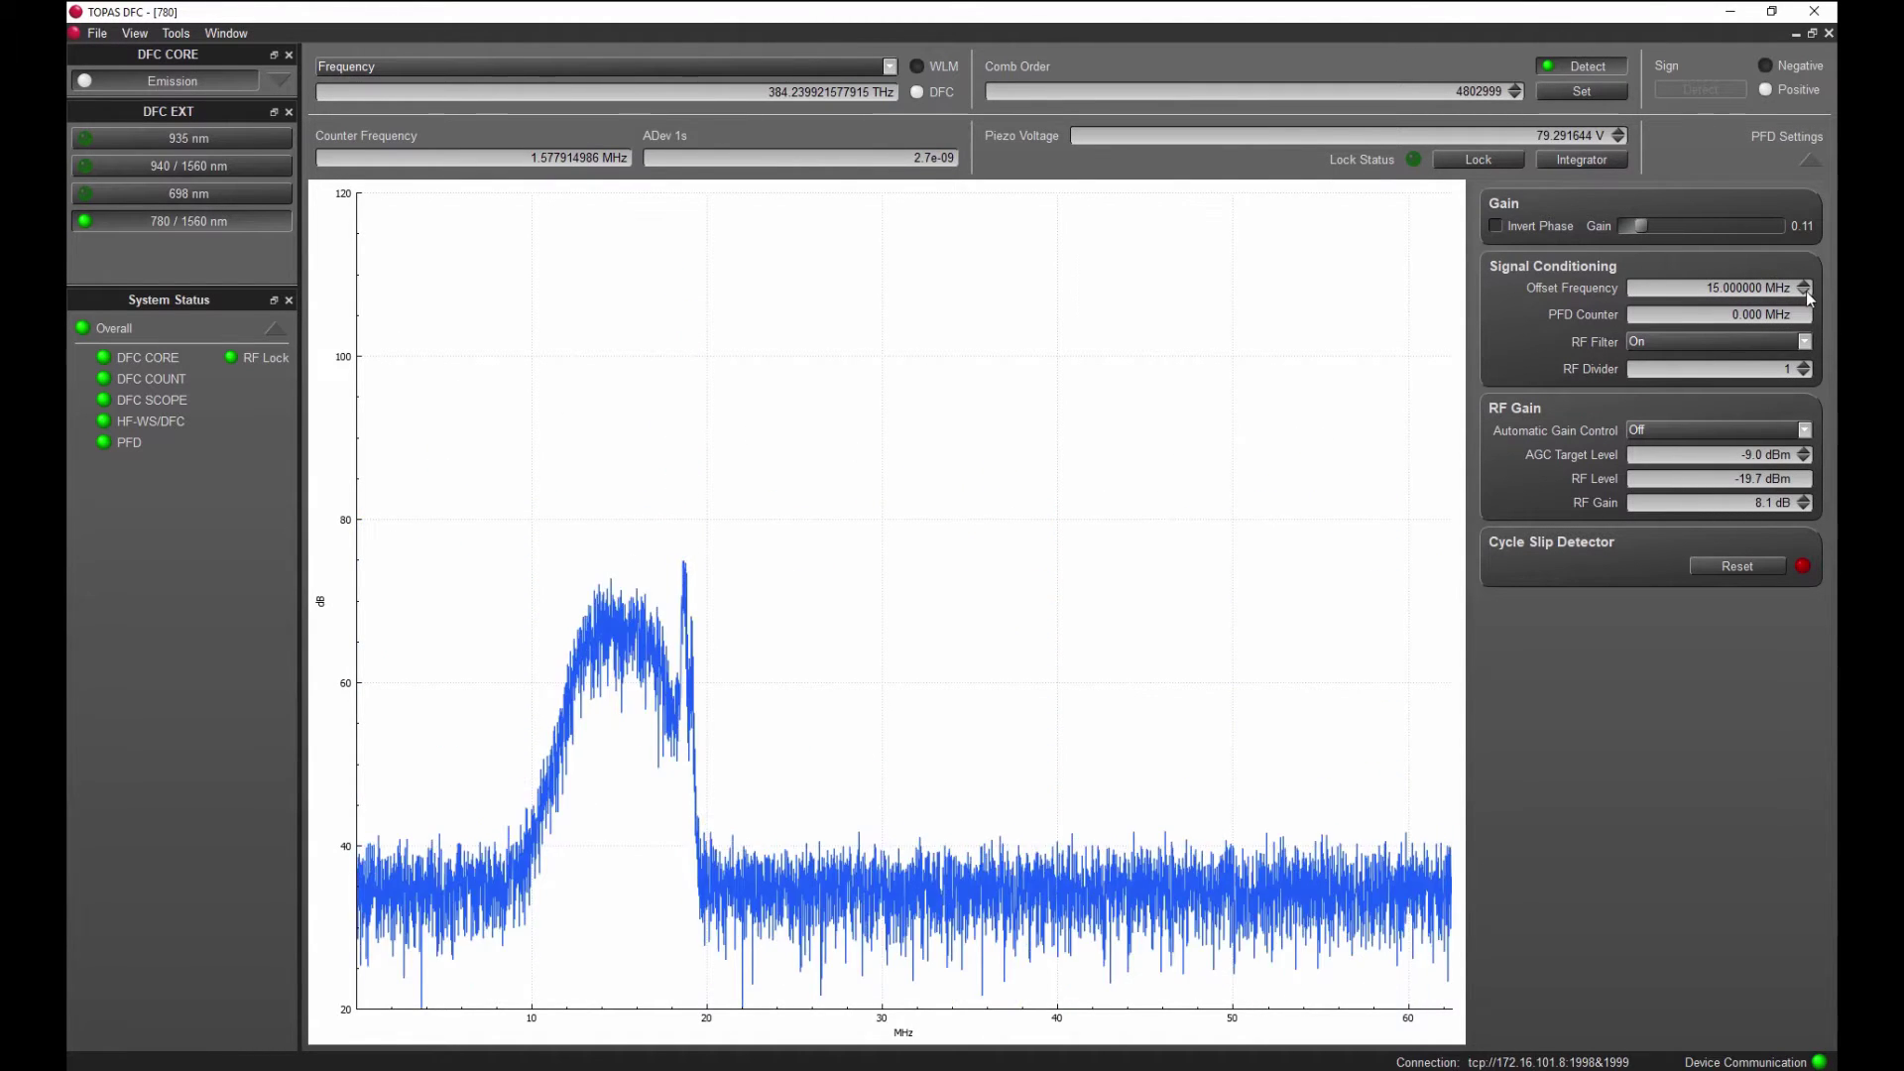
left_click(1803, 294)
left_click(1804, 293)
left_click(1804, 294)
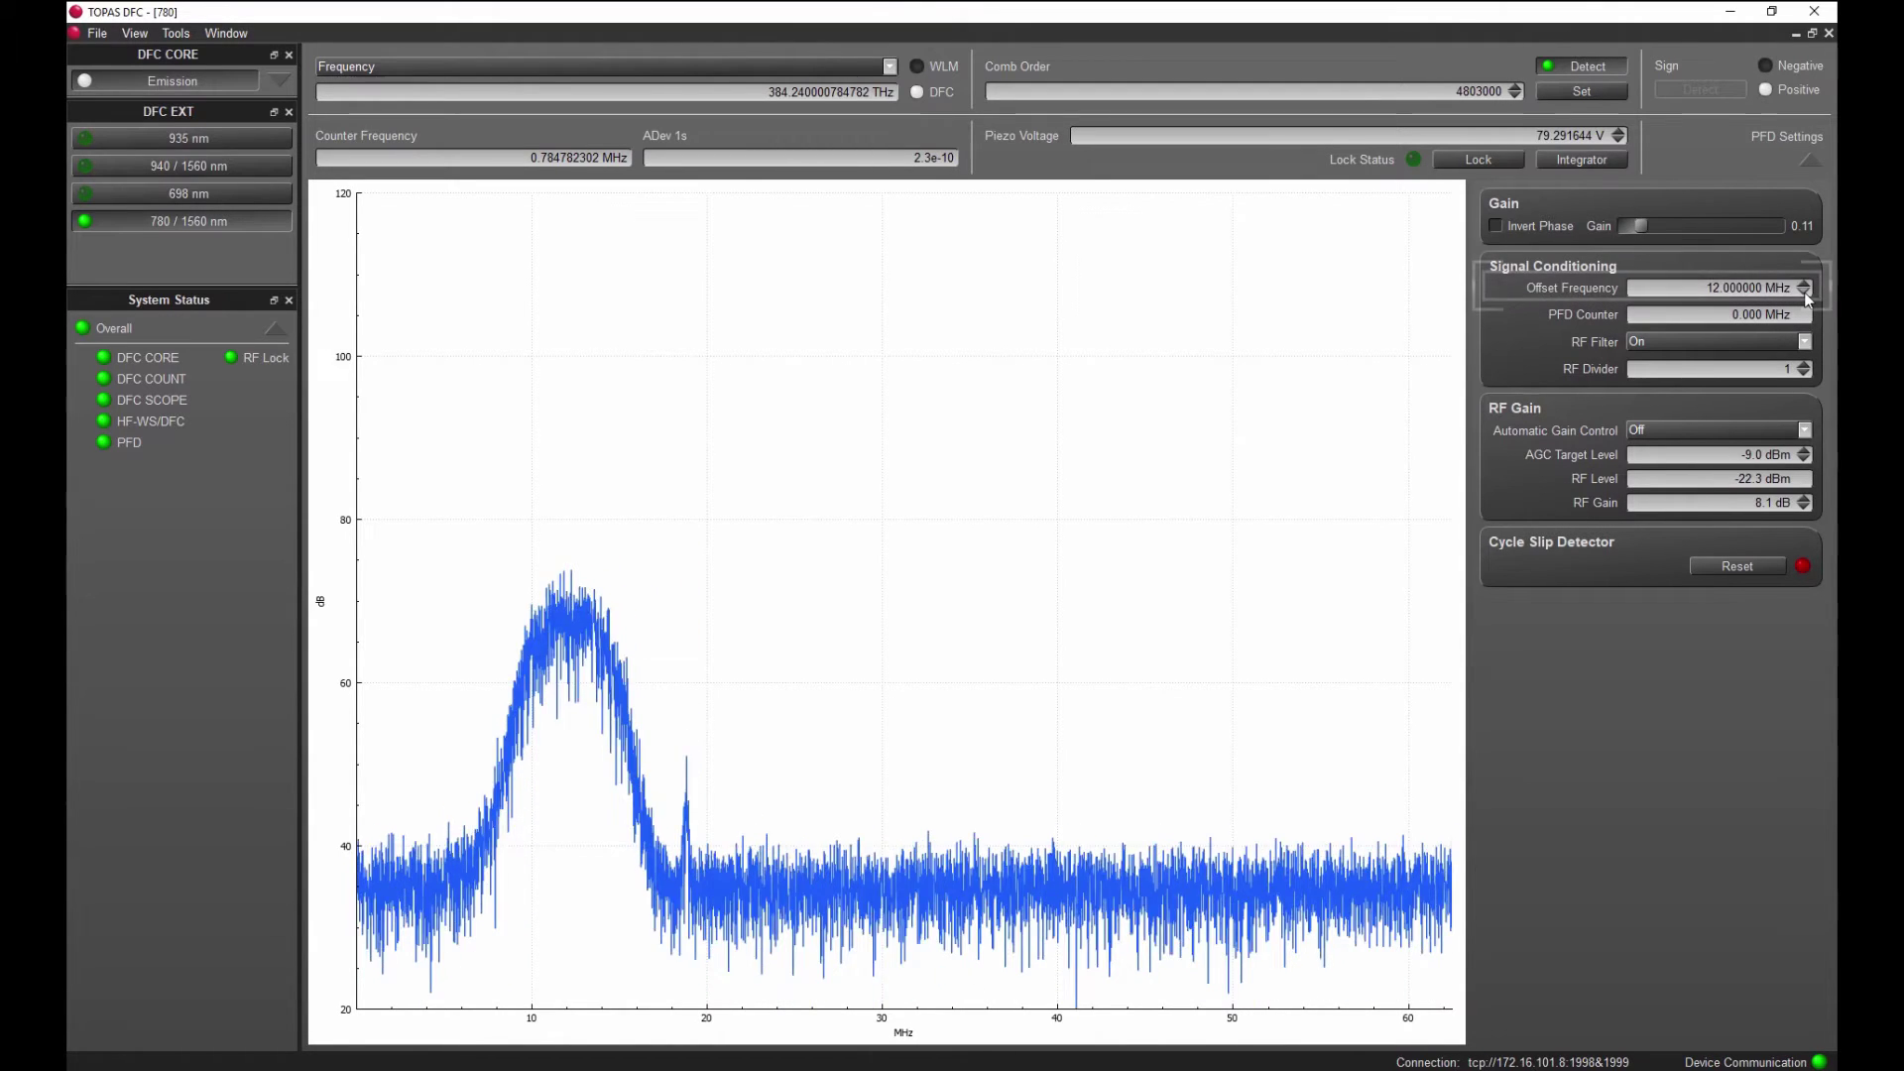
Step: Step the piezo voltage down until the beat note nears 12 MHz
left_click(1575, 137)
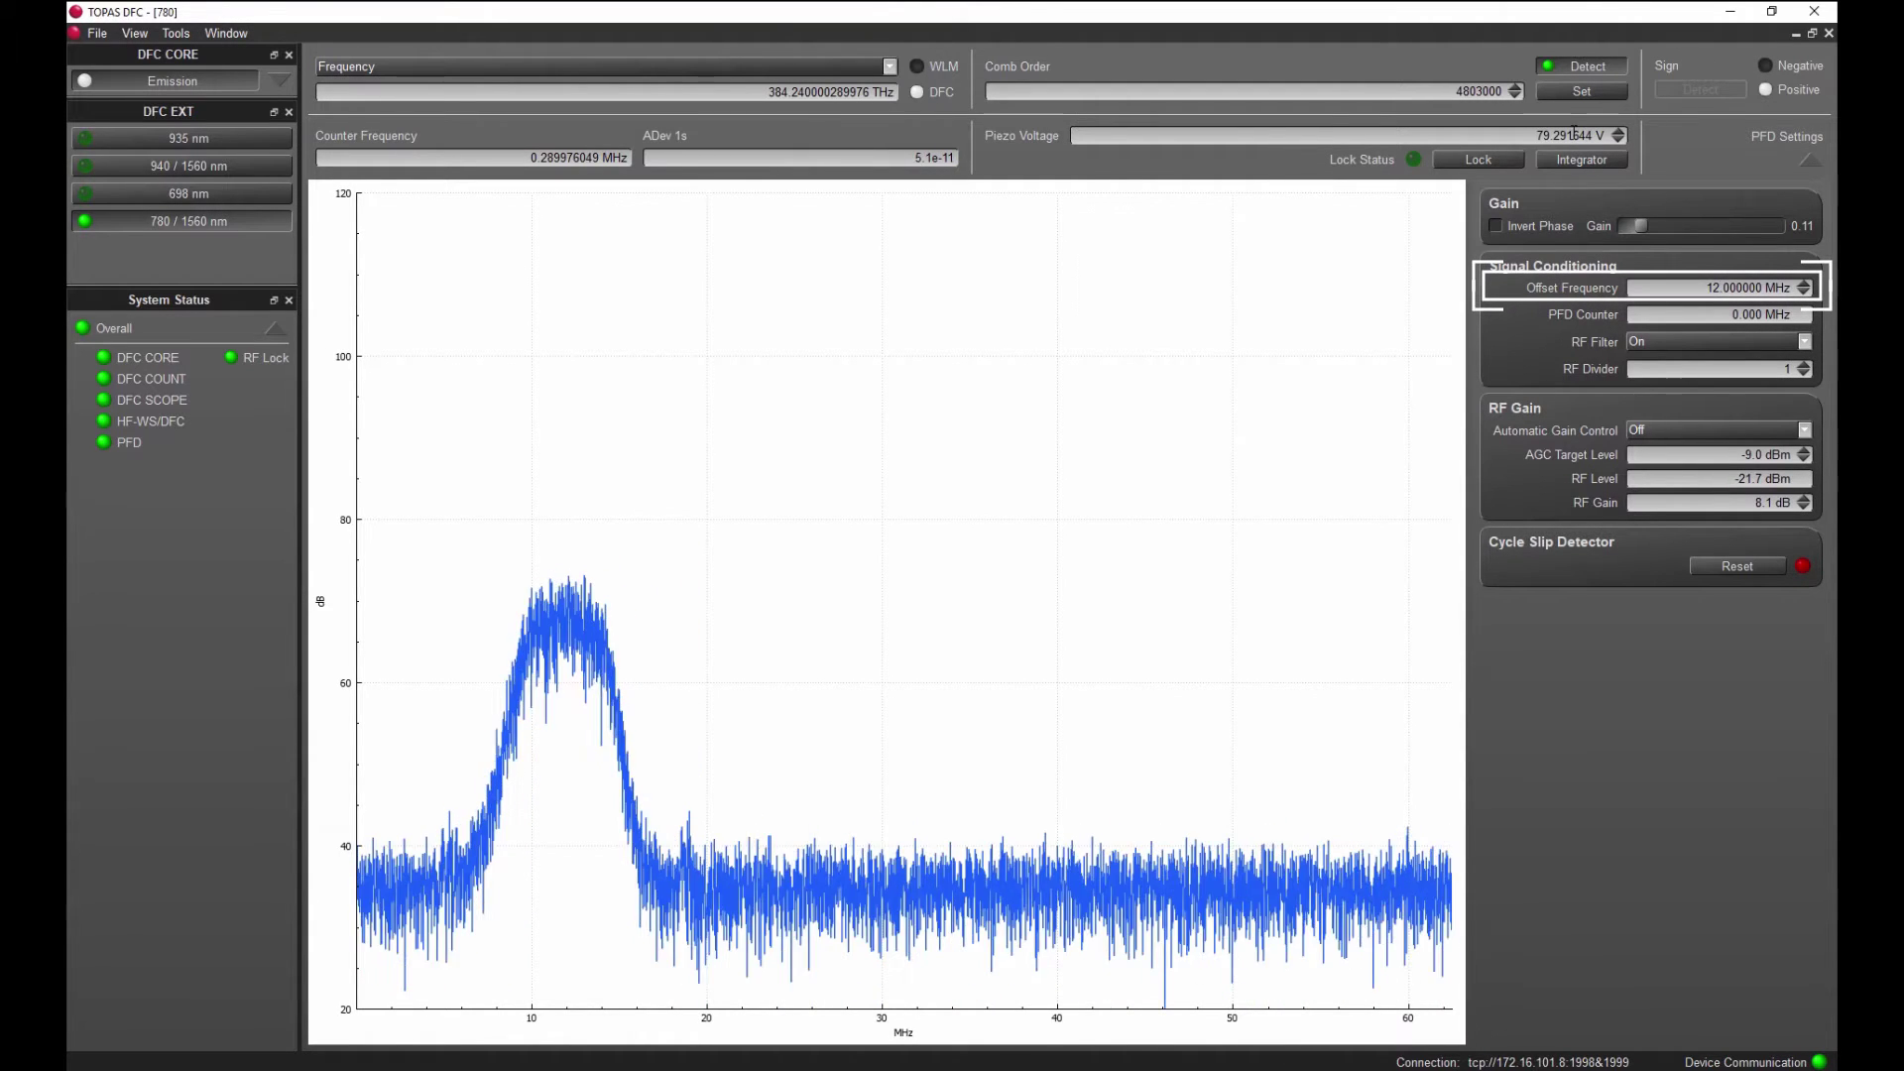
left_click(1620, 139)
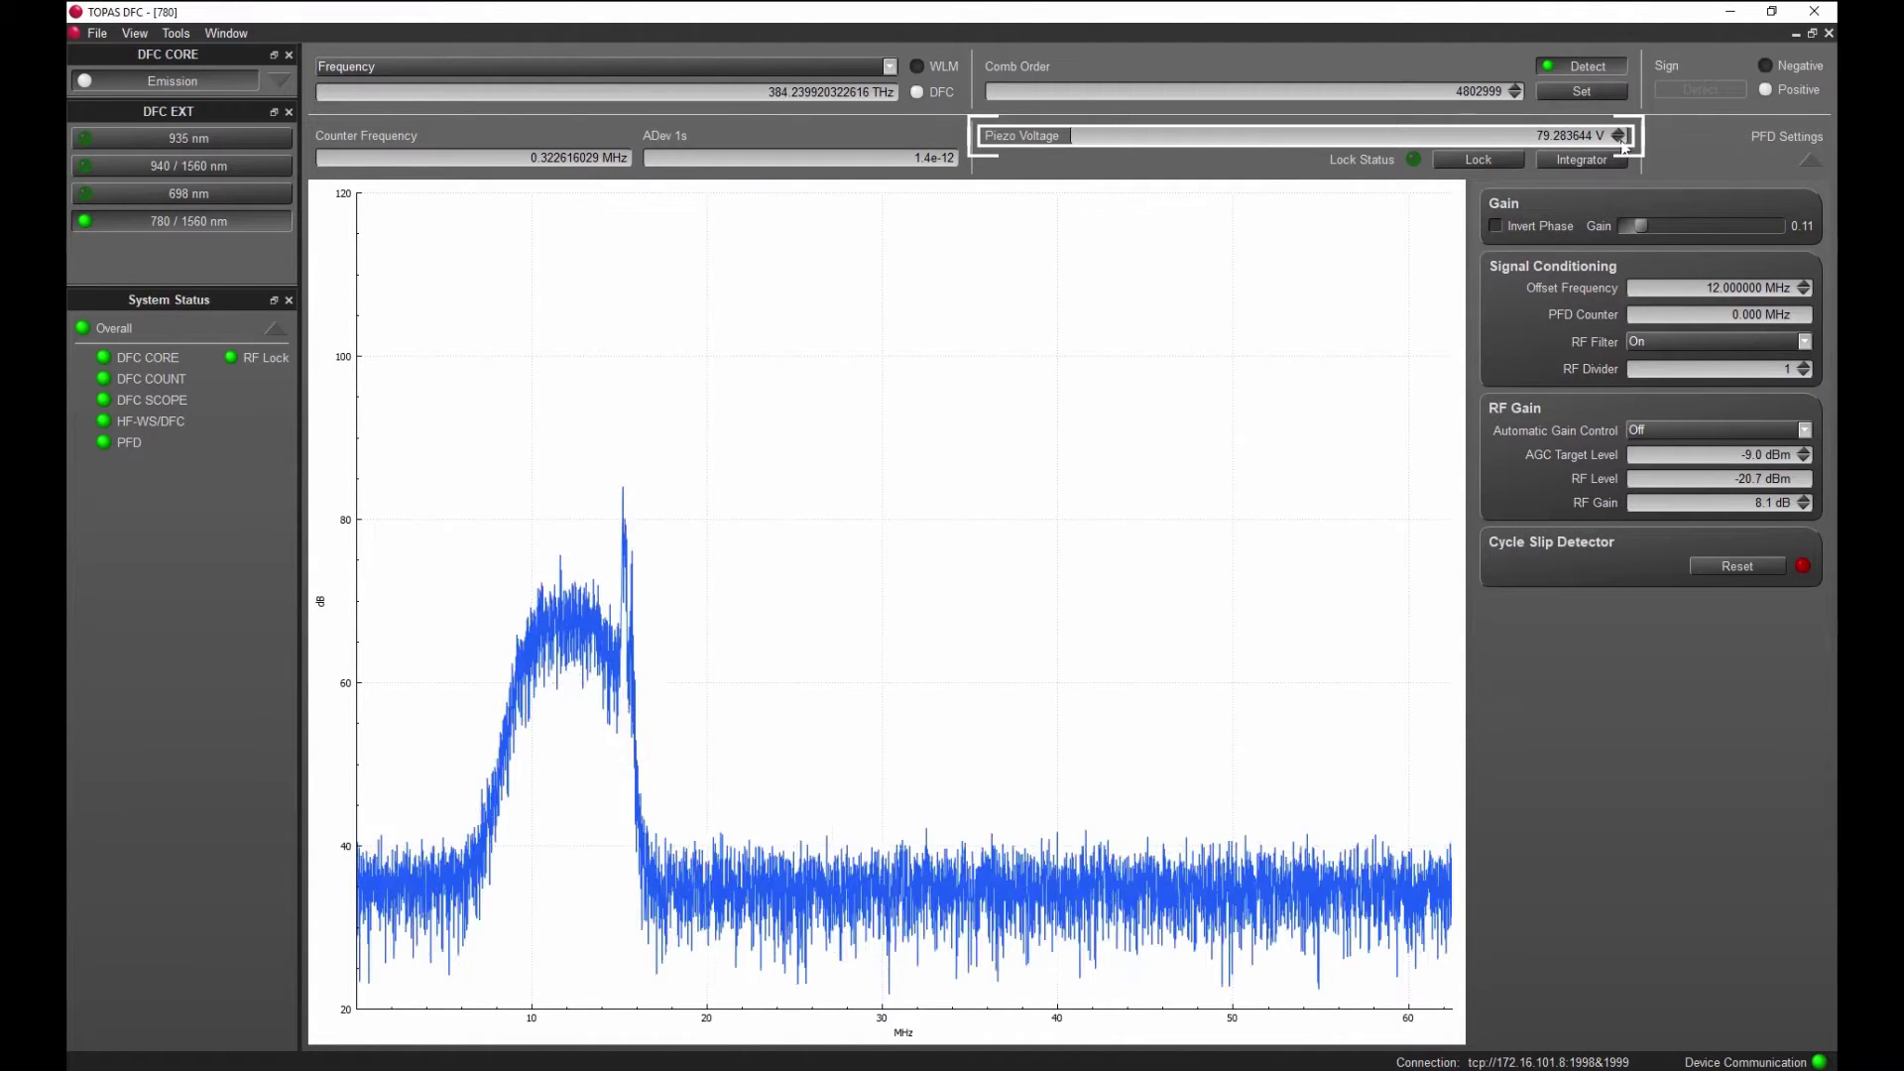
left_click(1621, 140)
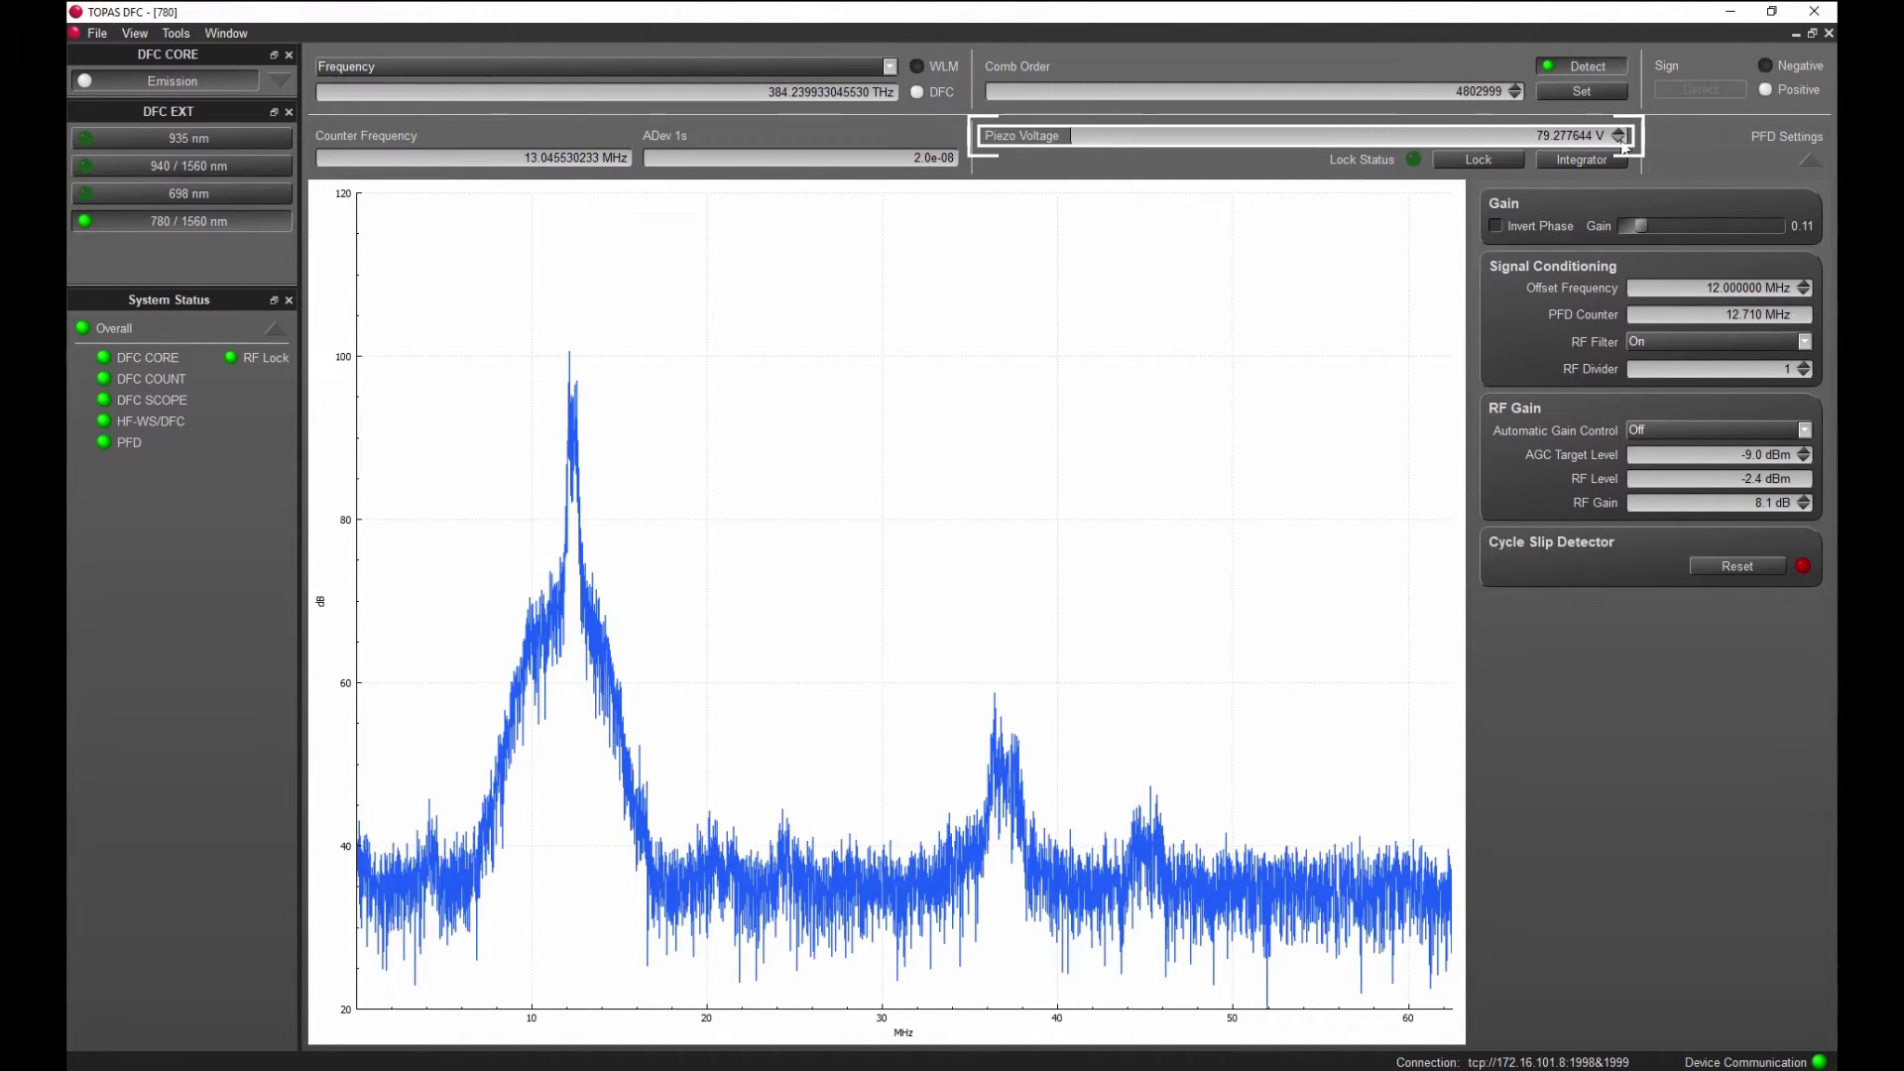
Step: Engage Lock and Integrator to hold the beat at 12.000 MHz, and set Automatic Gain Control to On
left_click(1515, 158)
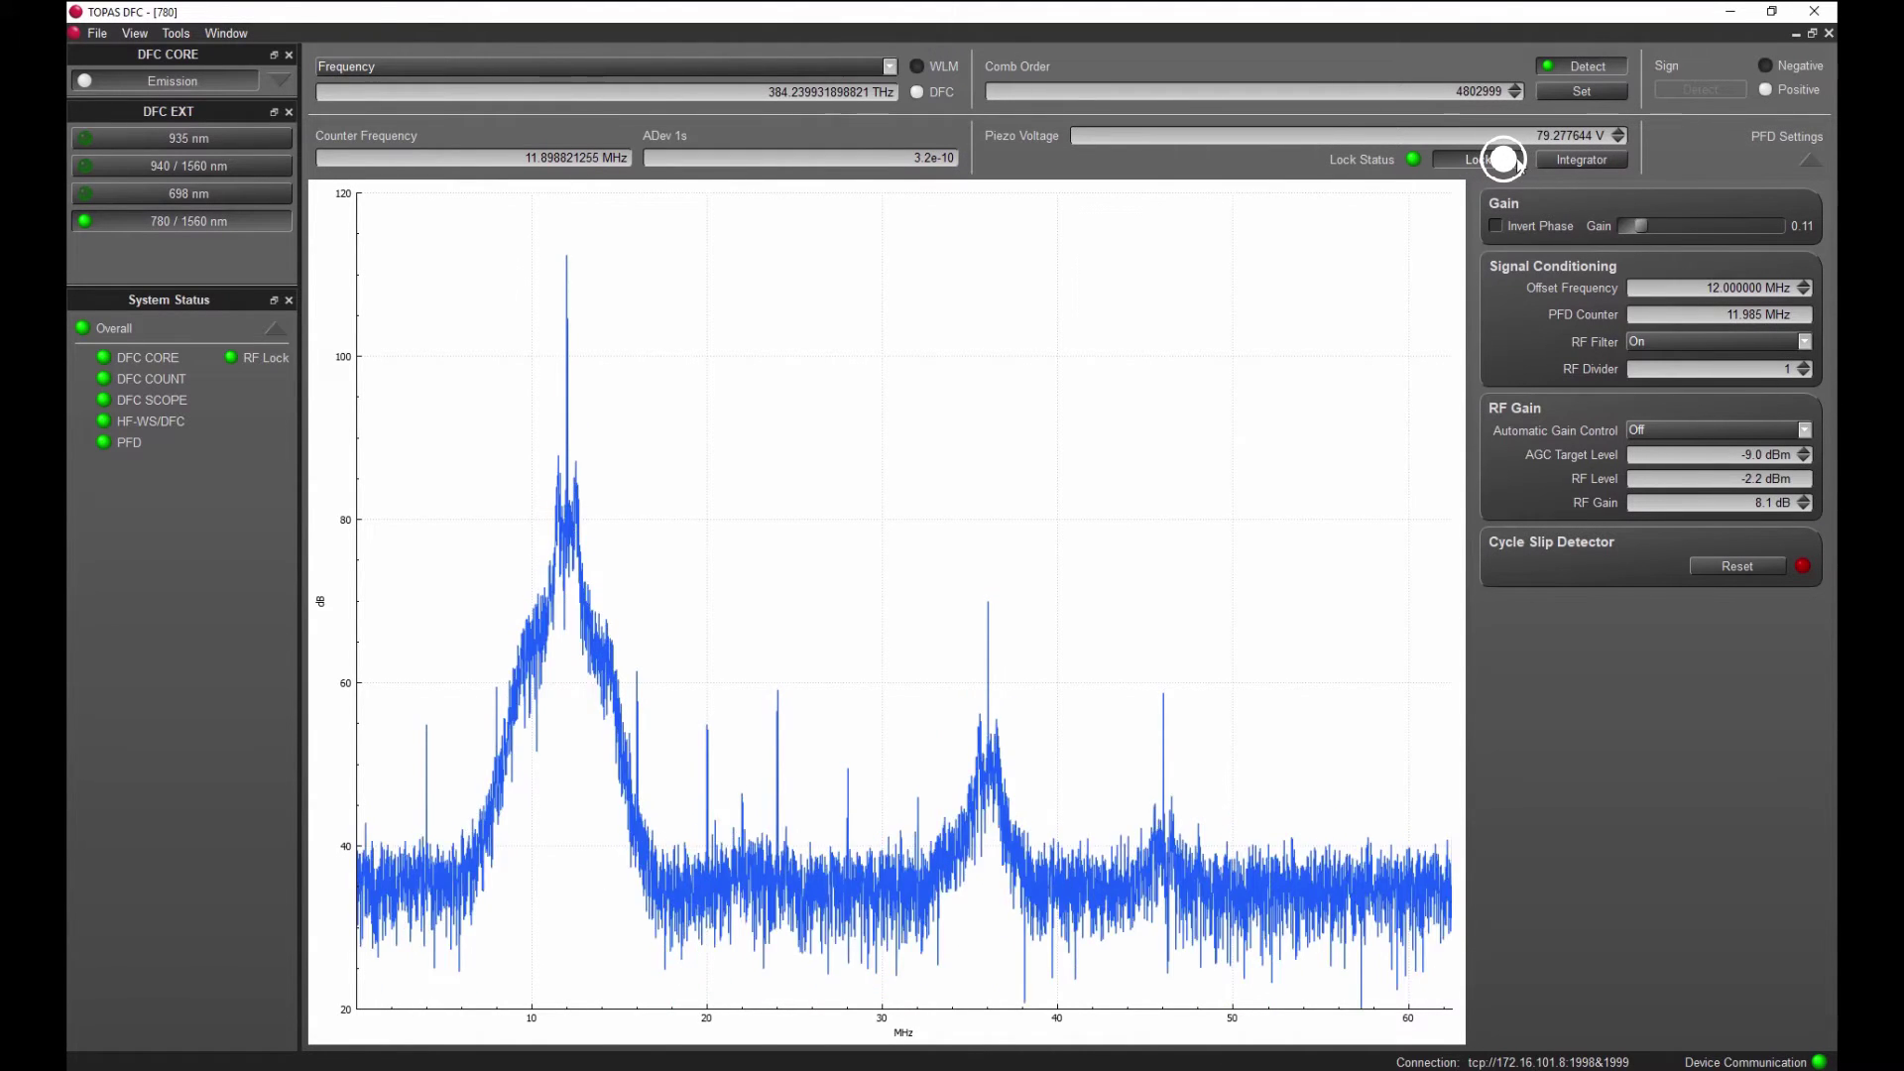
left_click(1617, 159)
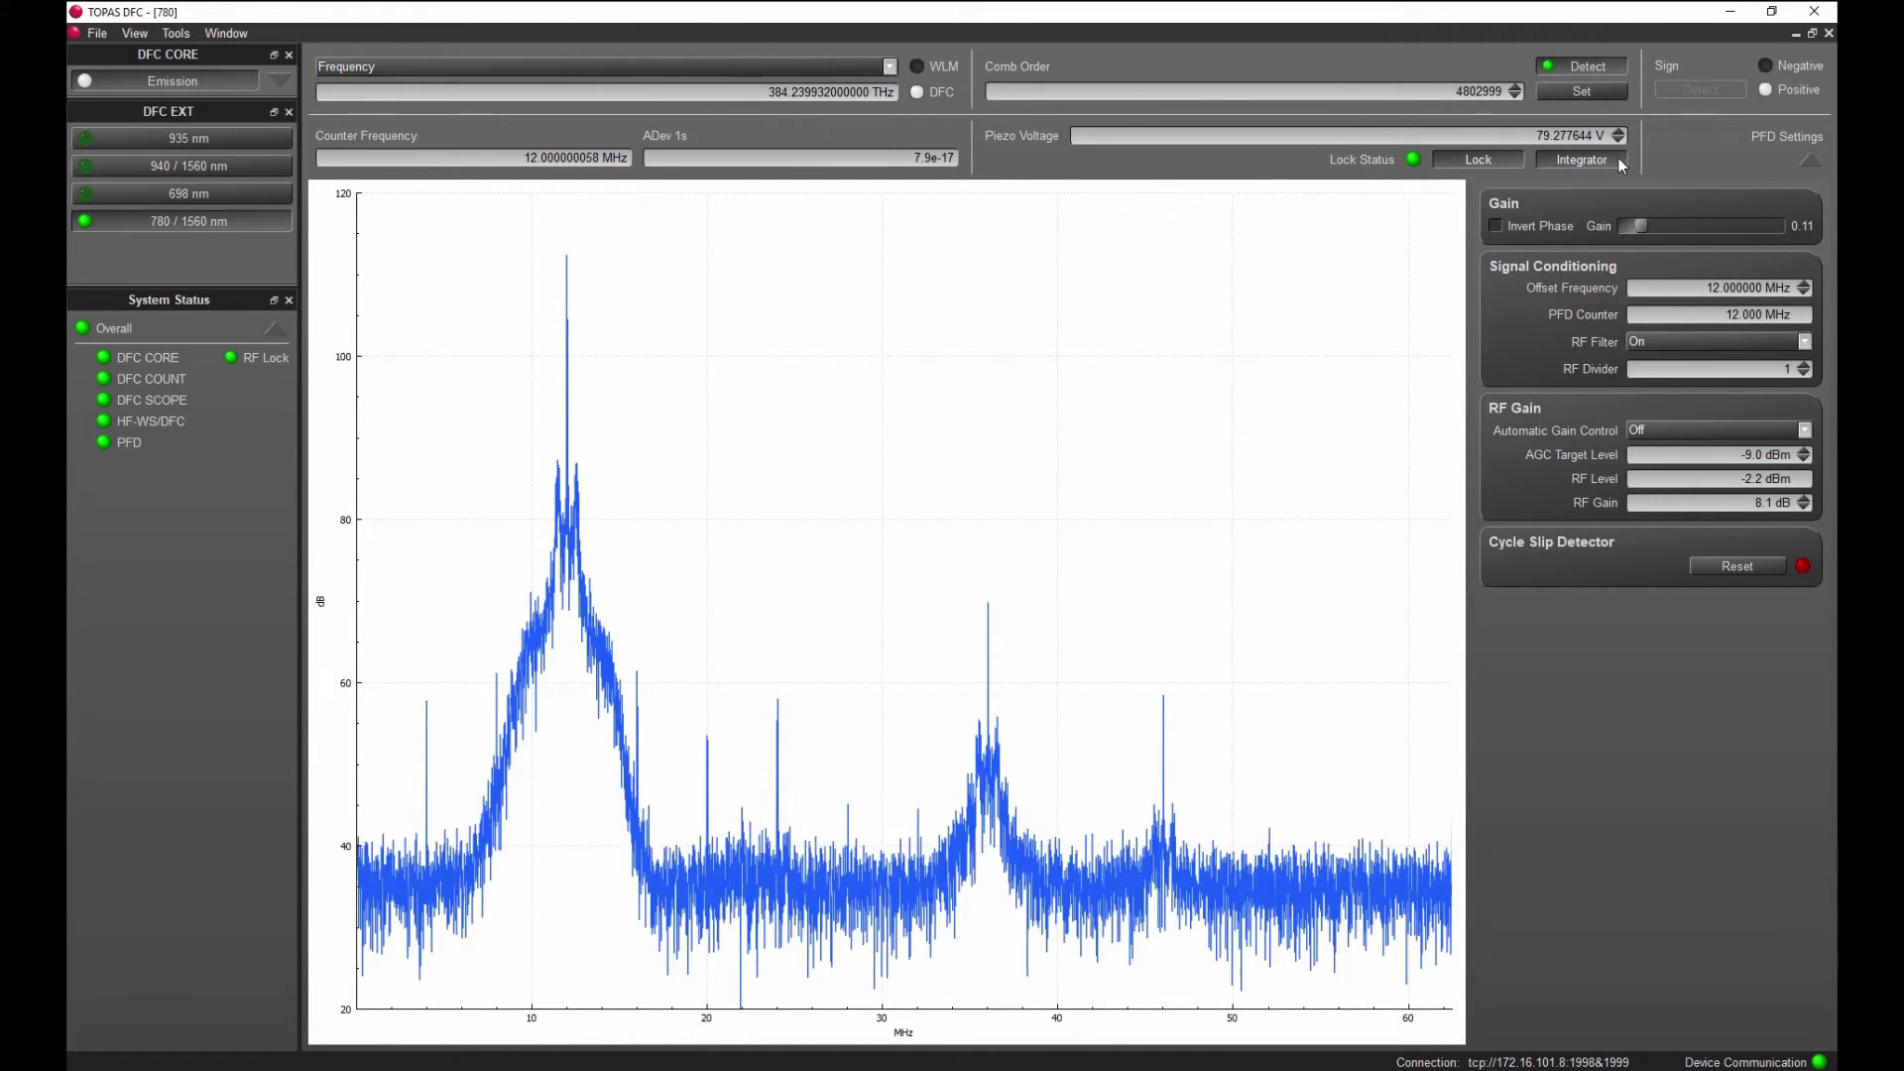
left_click(1713, 430)
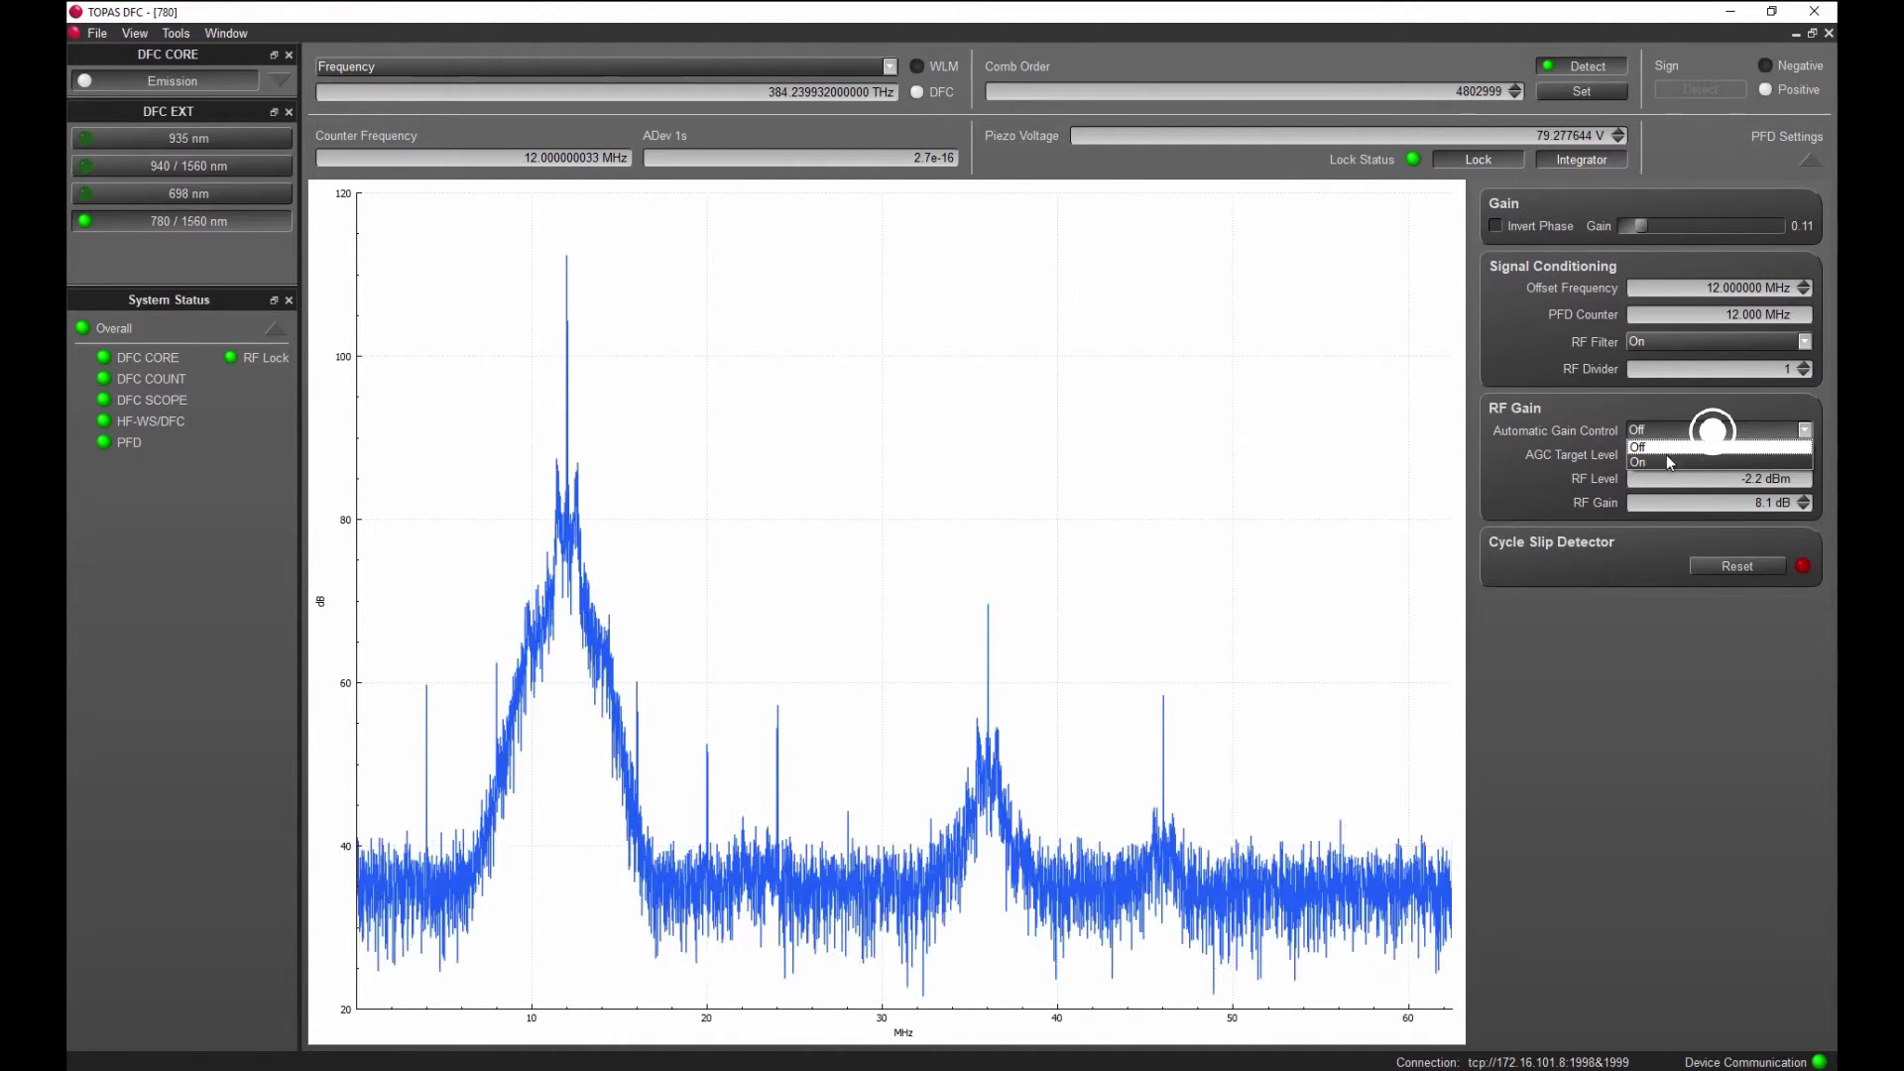
left_click(1666, 462)
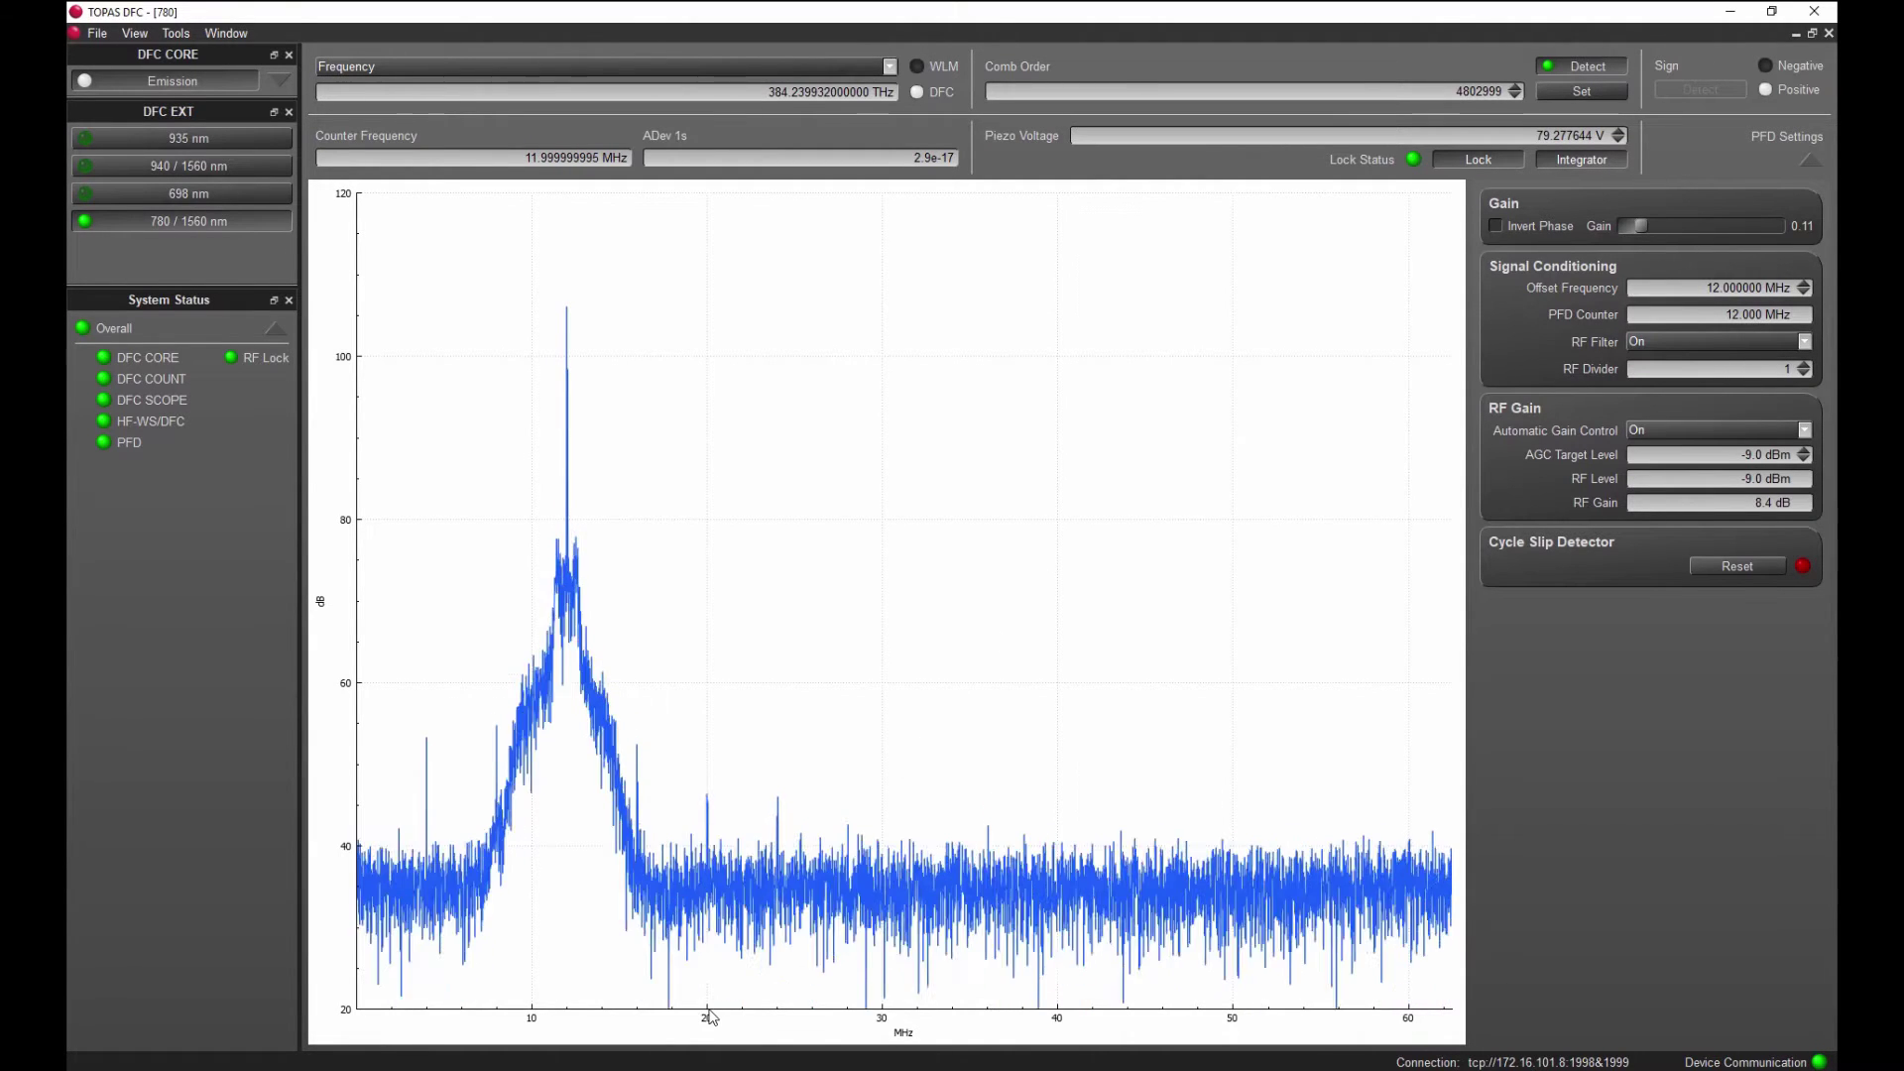
Step: Zoom and pan the beat-note spectrum plot to inspect the locked 12 MHz peak
scroll(552, 883, "up", 3)
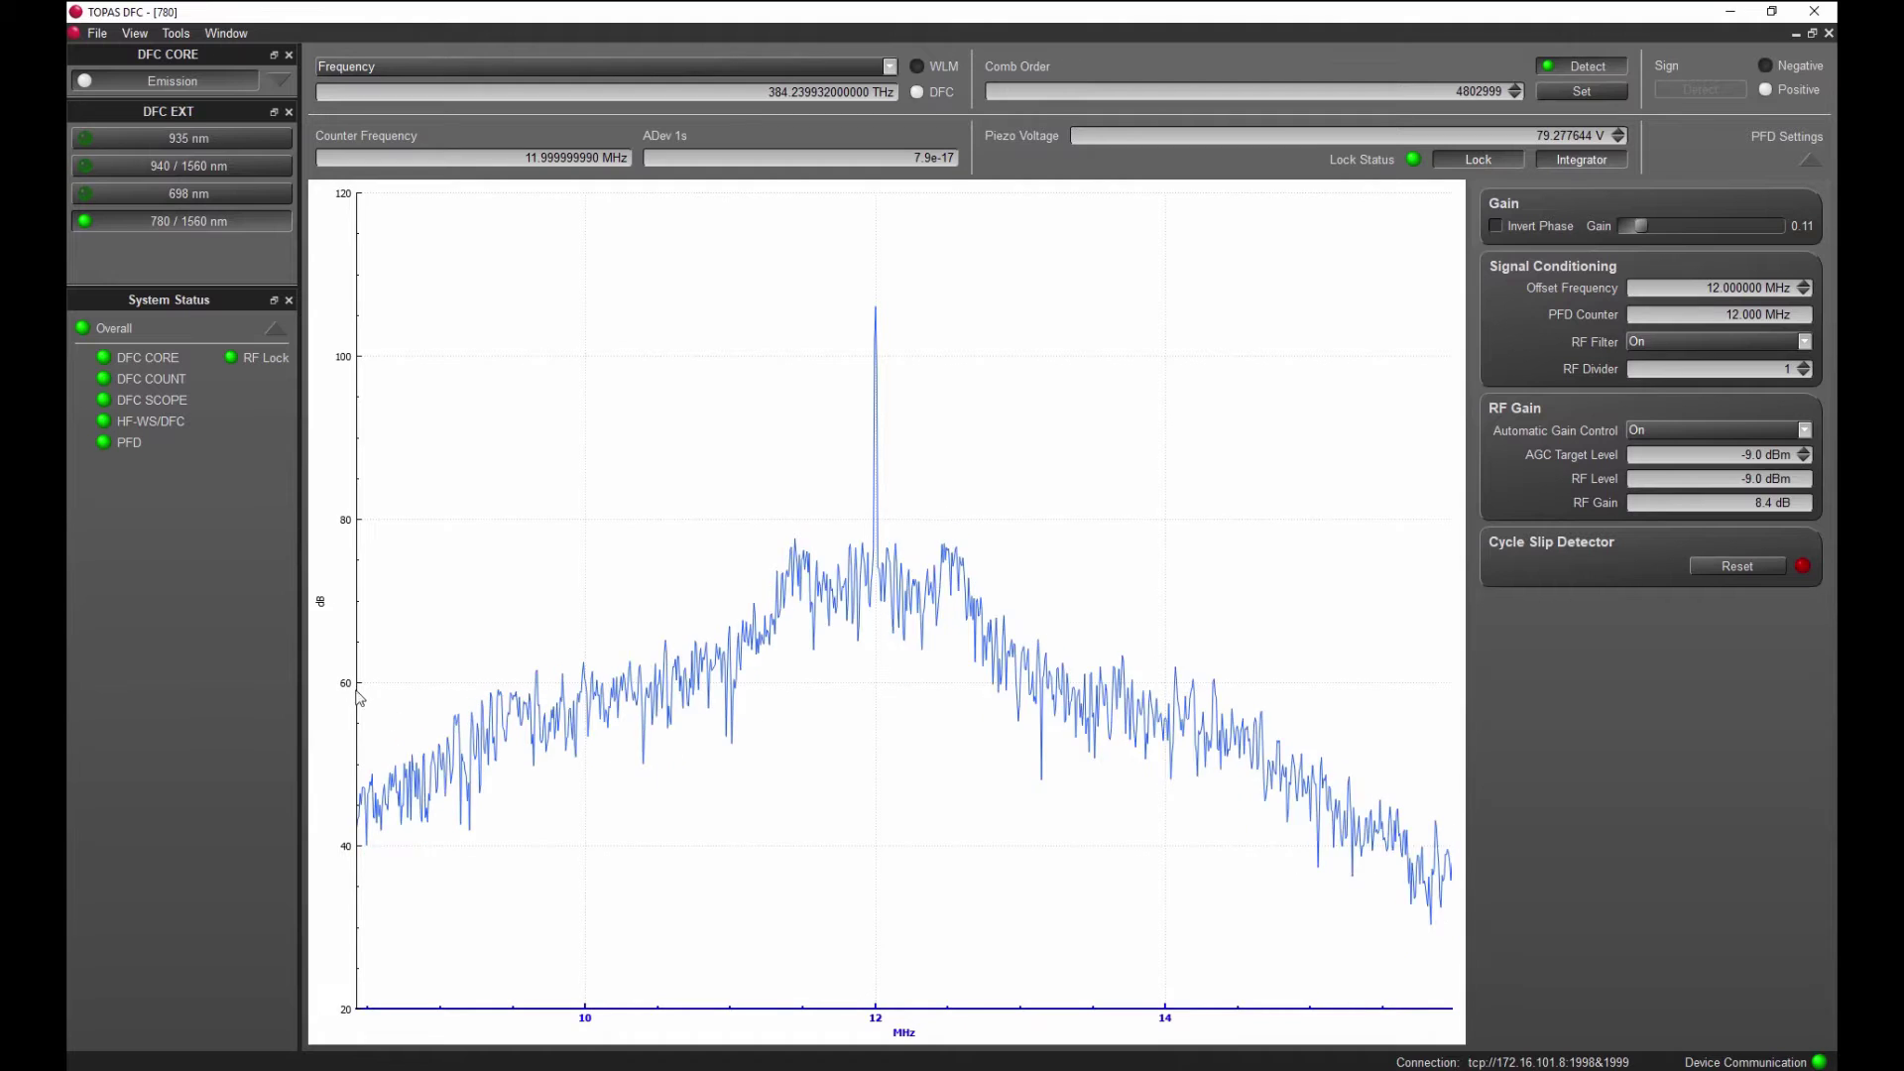
scroll(359, 696, "up", 3)
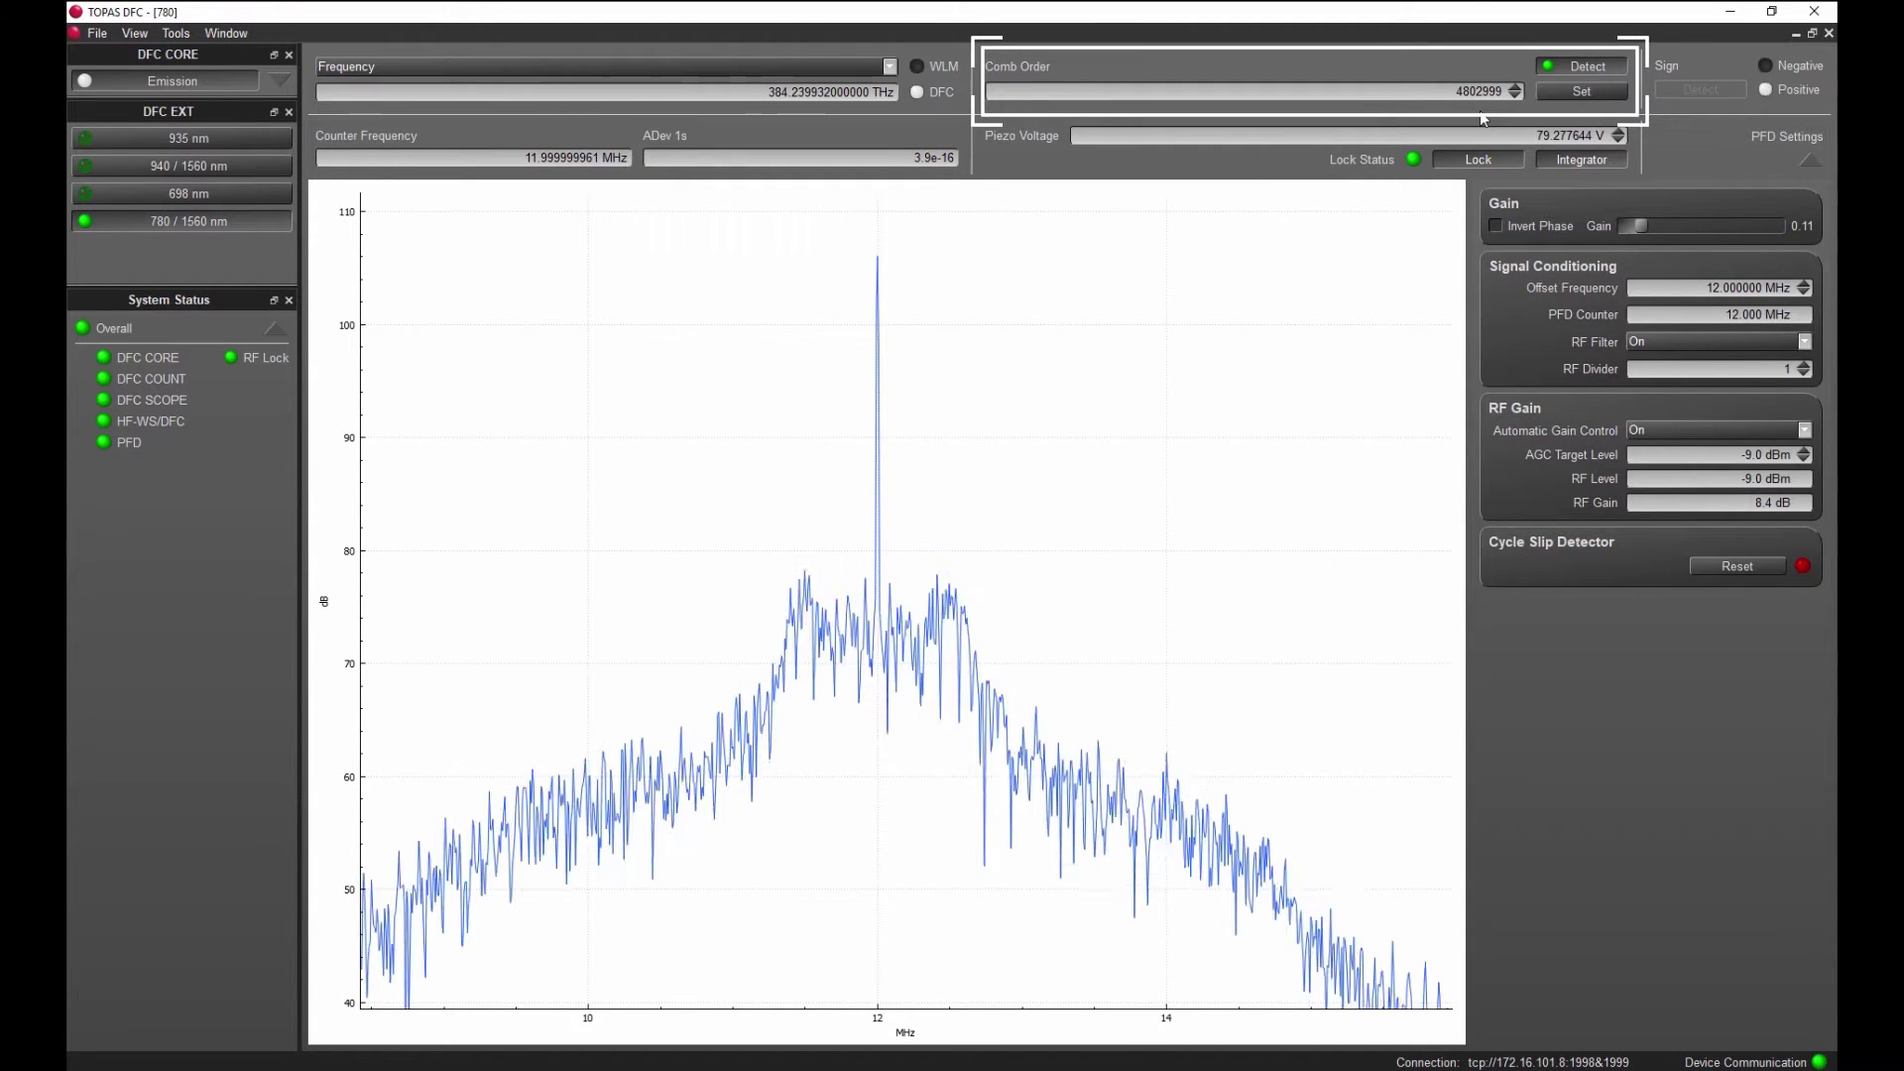
scroll(864, 830, "down", 3)
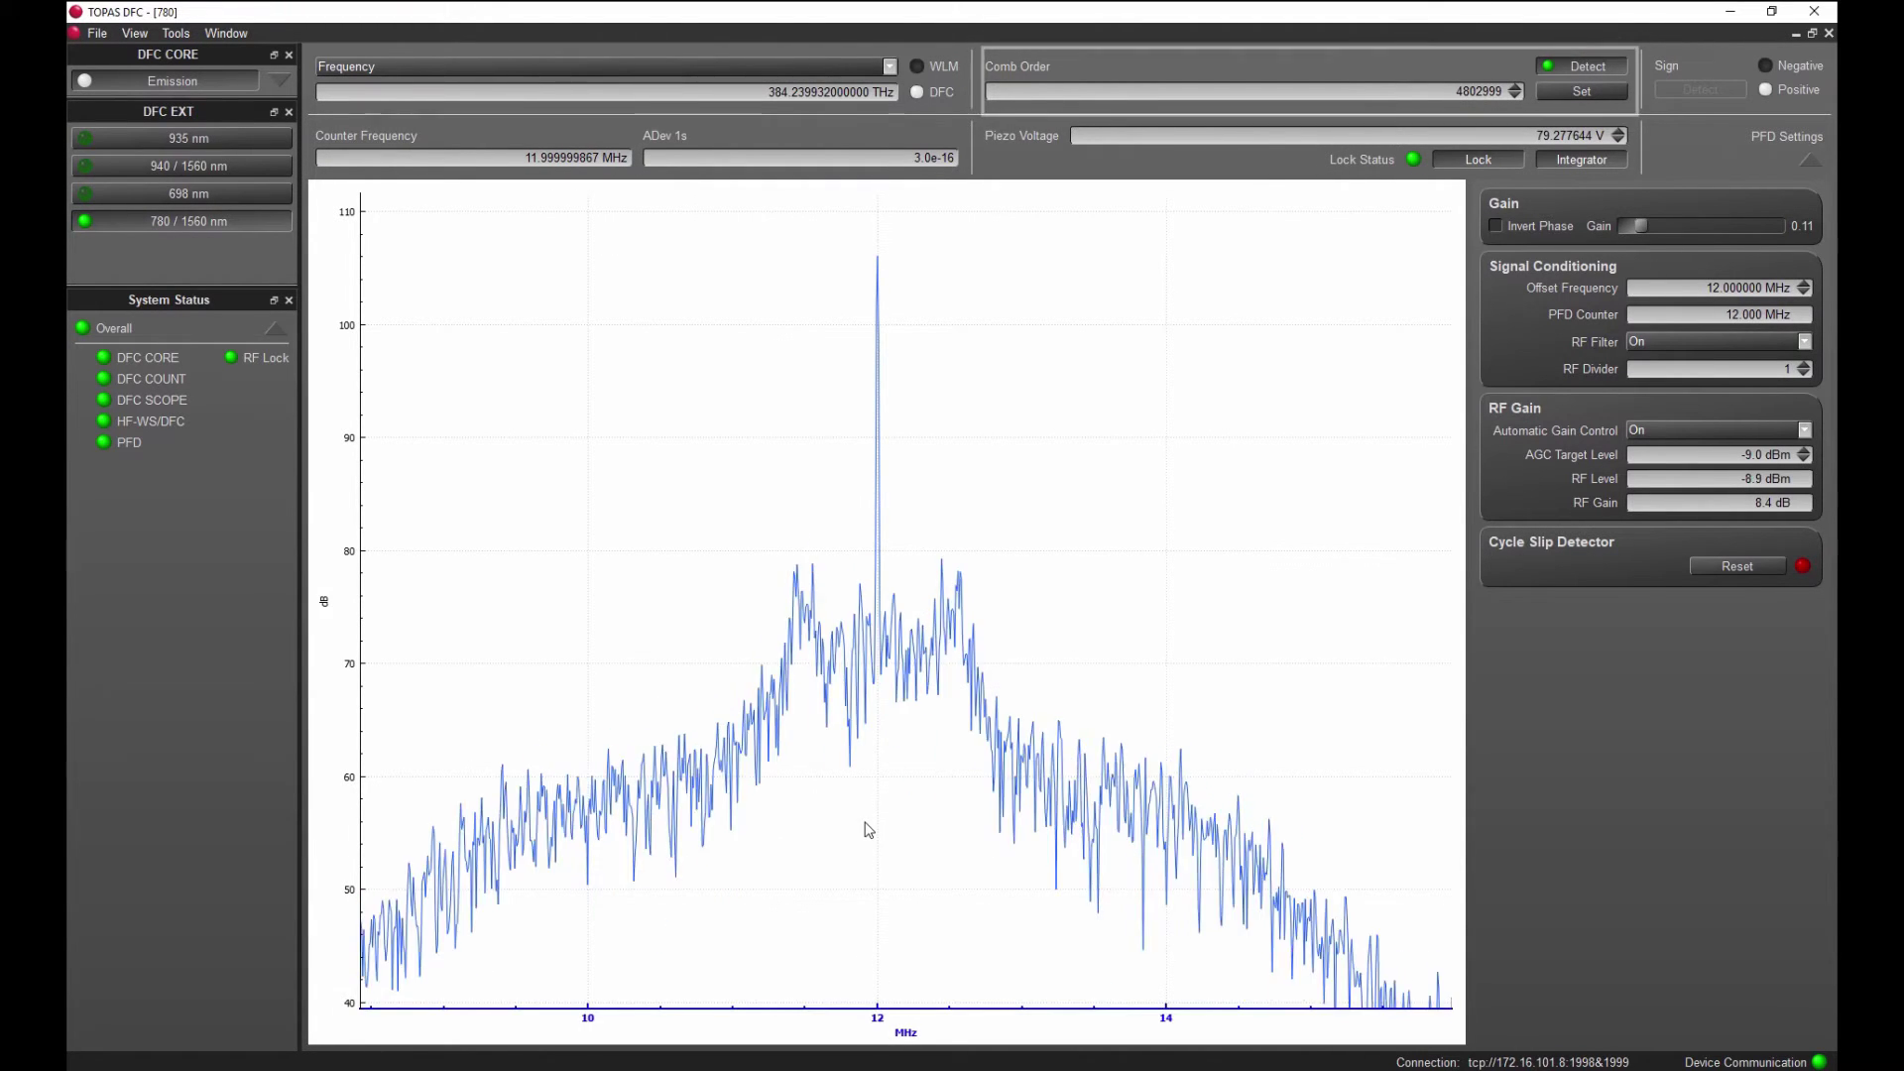
scroll(869, 830, "down", 2)
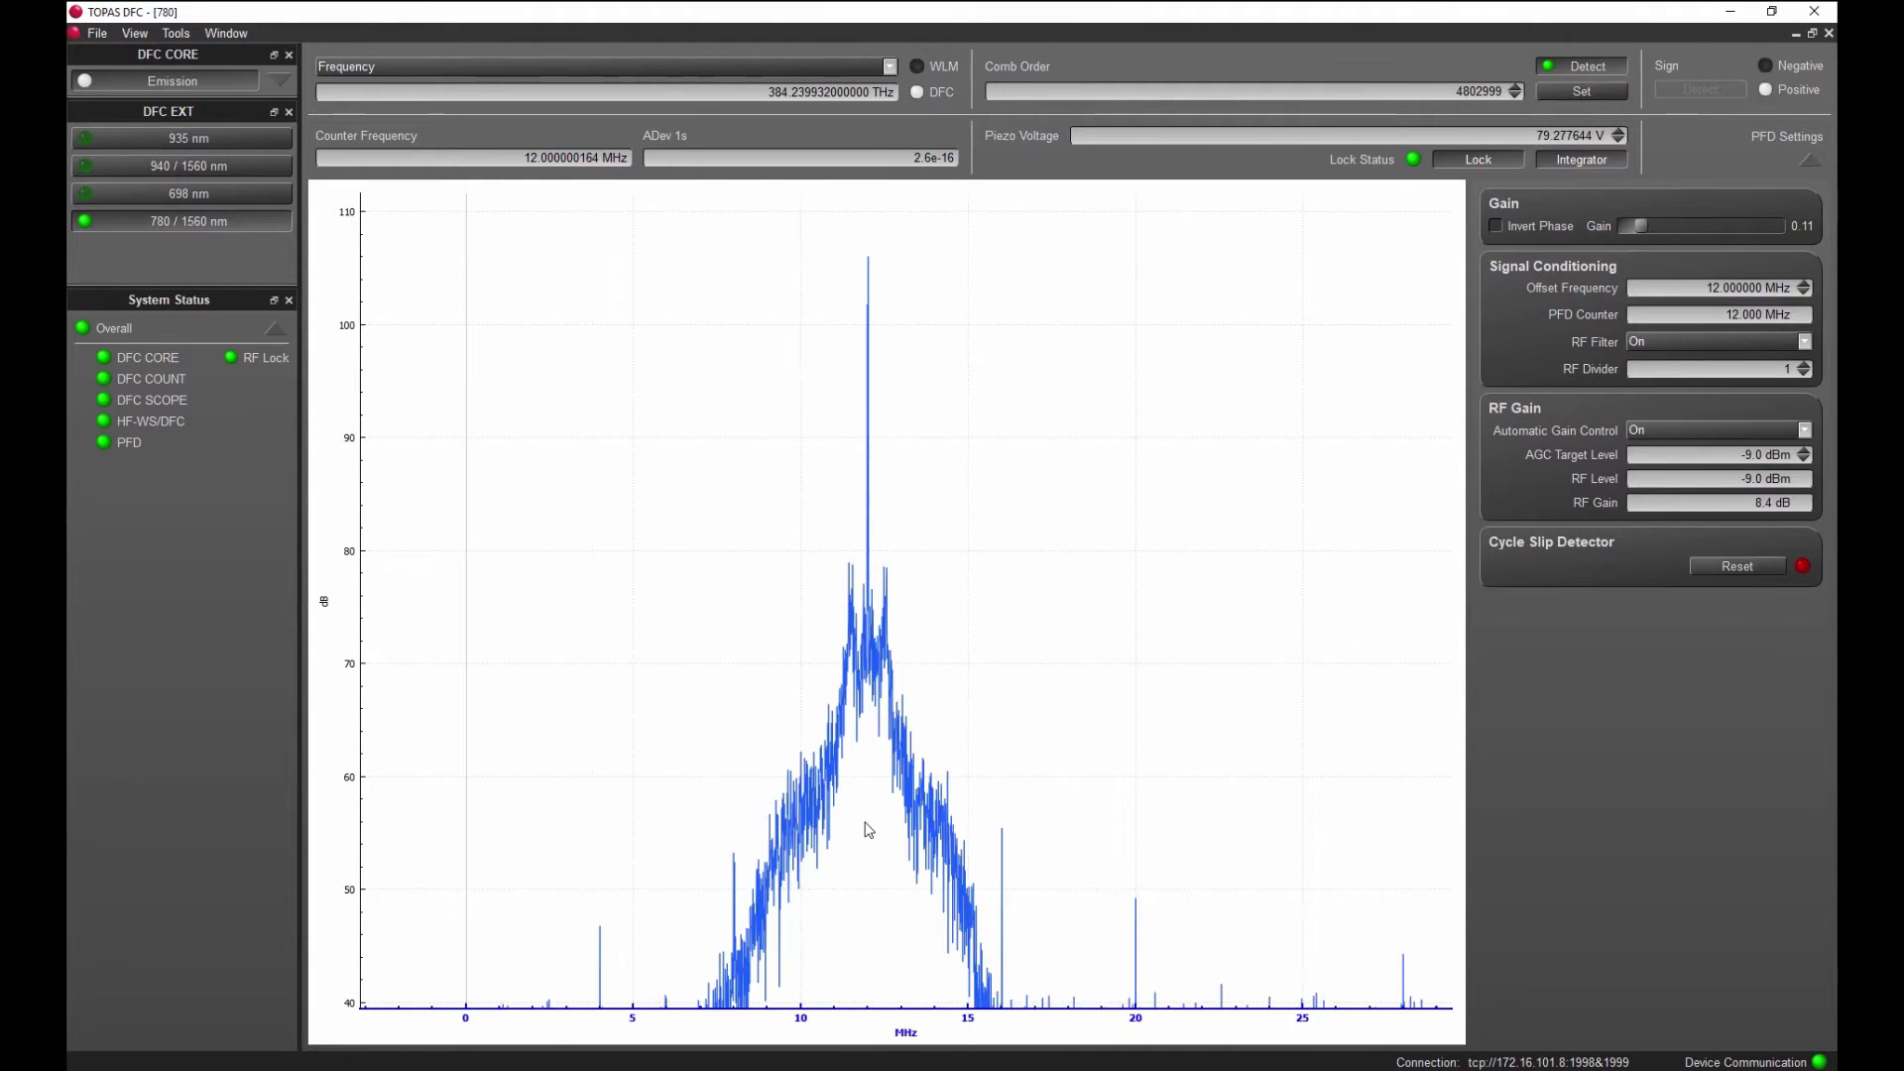
left_click_drag(814, 860, 695, 868)
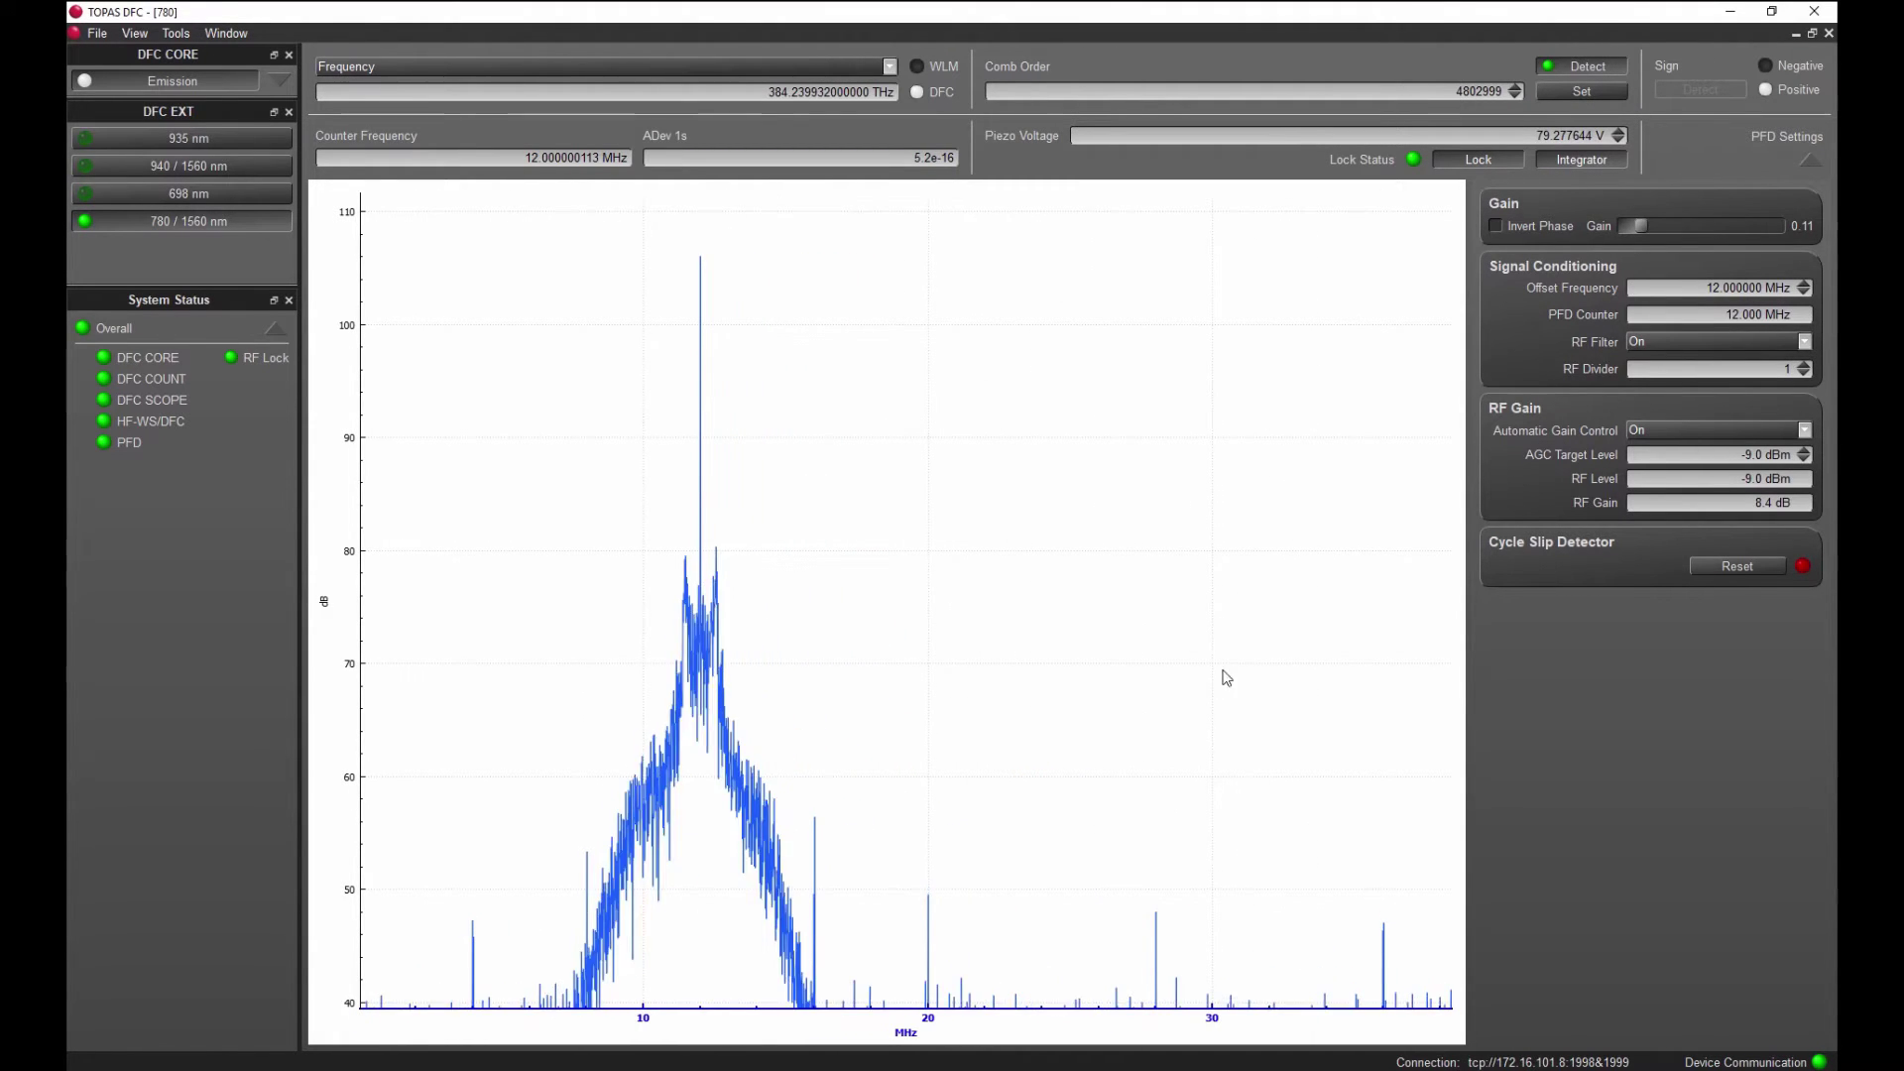
Step: Restore the 780 window and open a Frequency Trace window, placed and enlarged below it
left_click(1814, 34)
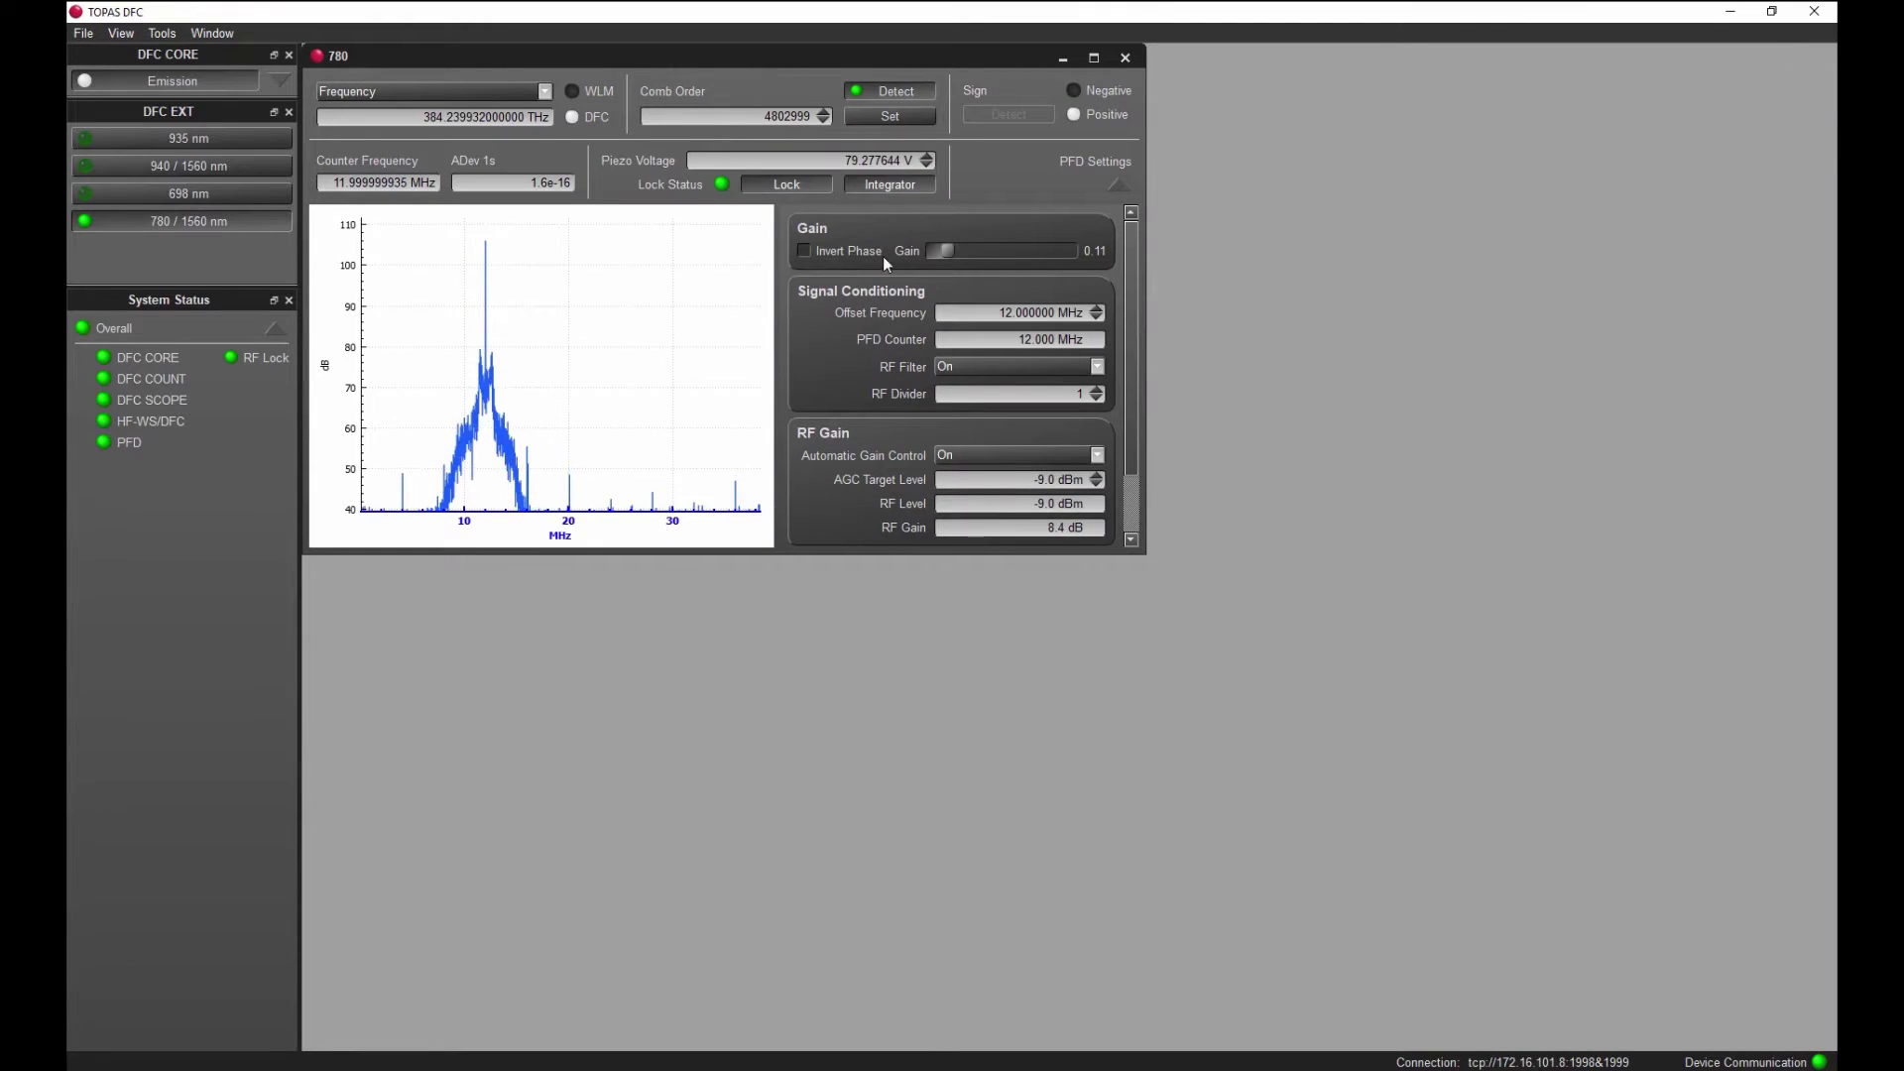
left_click(121, 35)
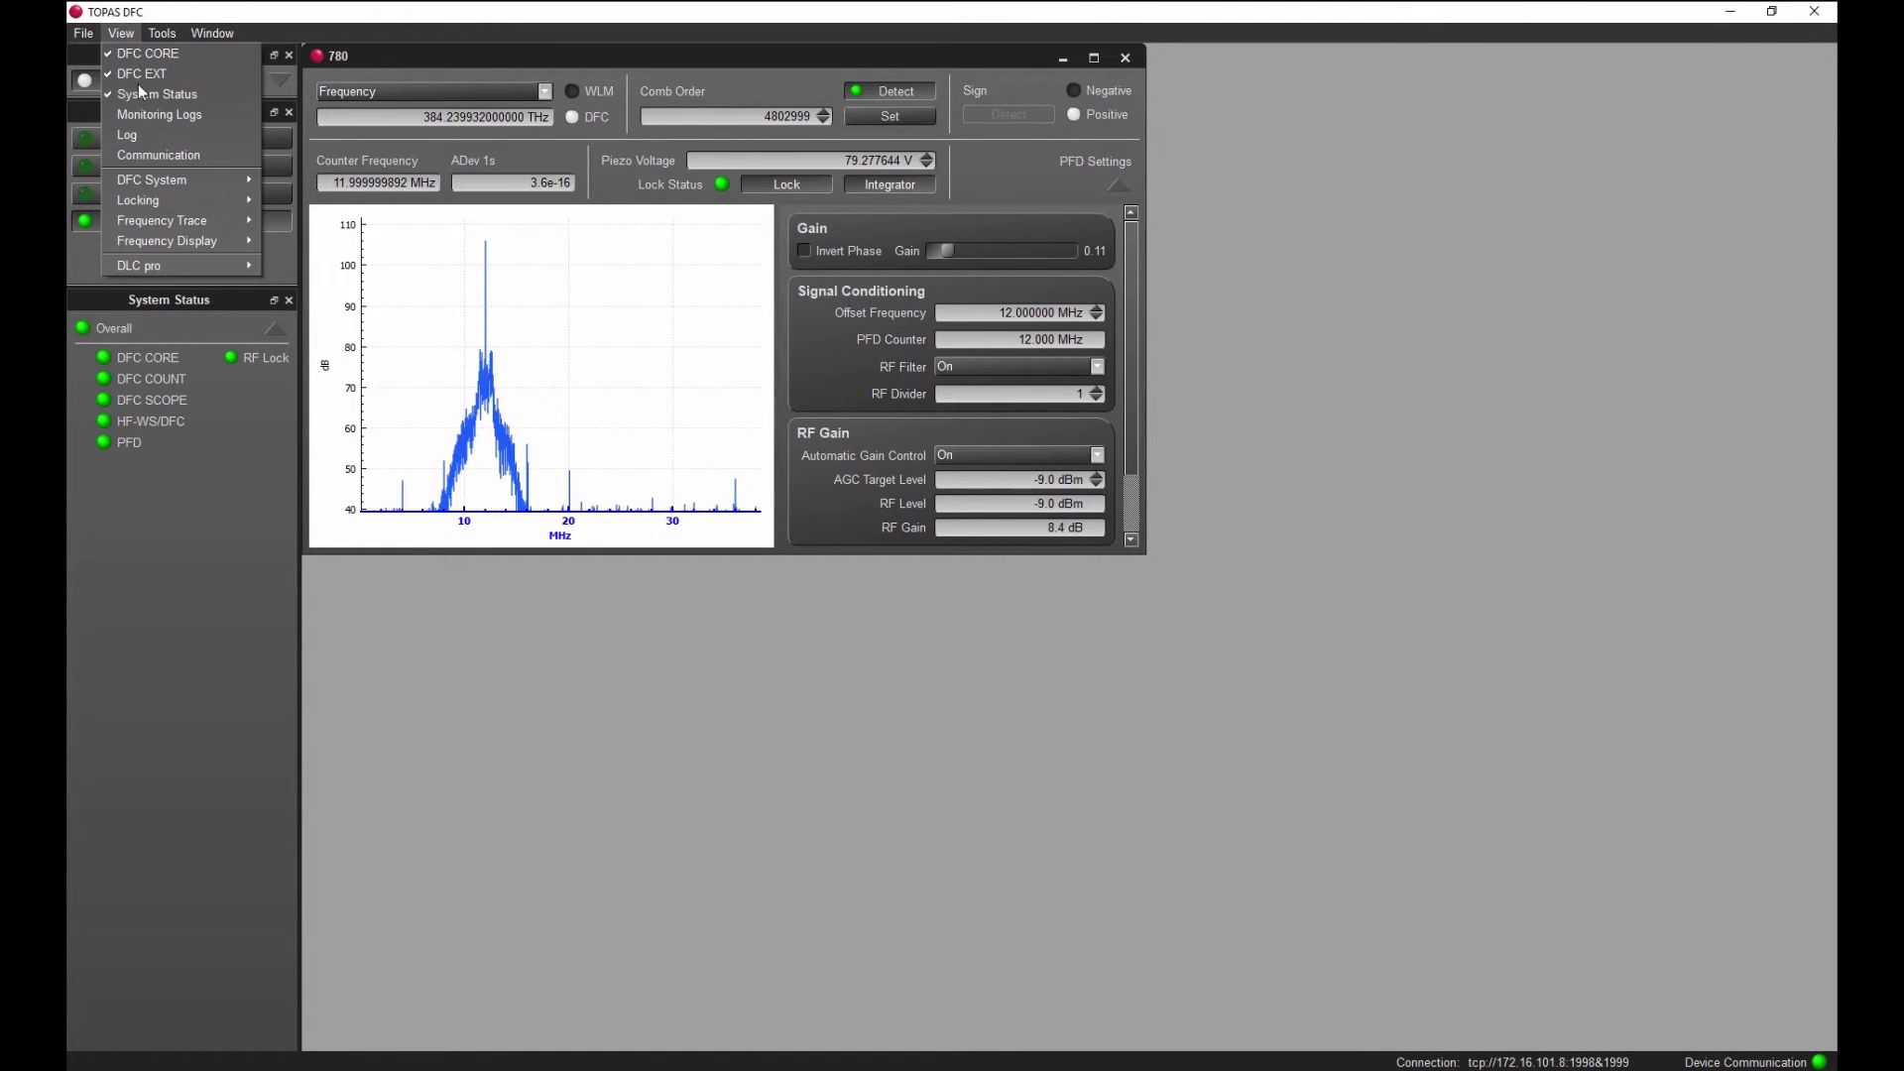
mouse_move(203, 220)
left_click(302, 222)
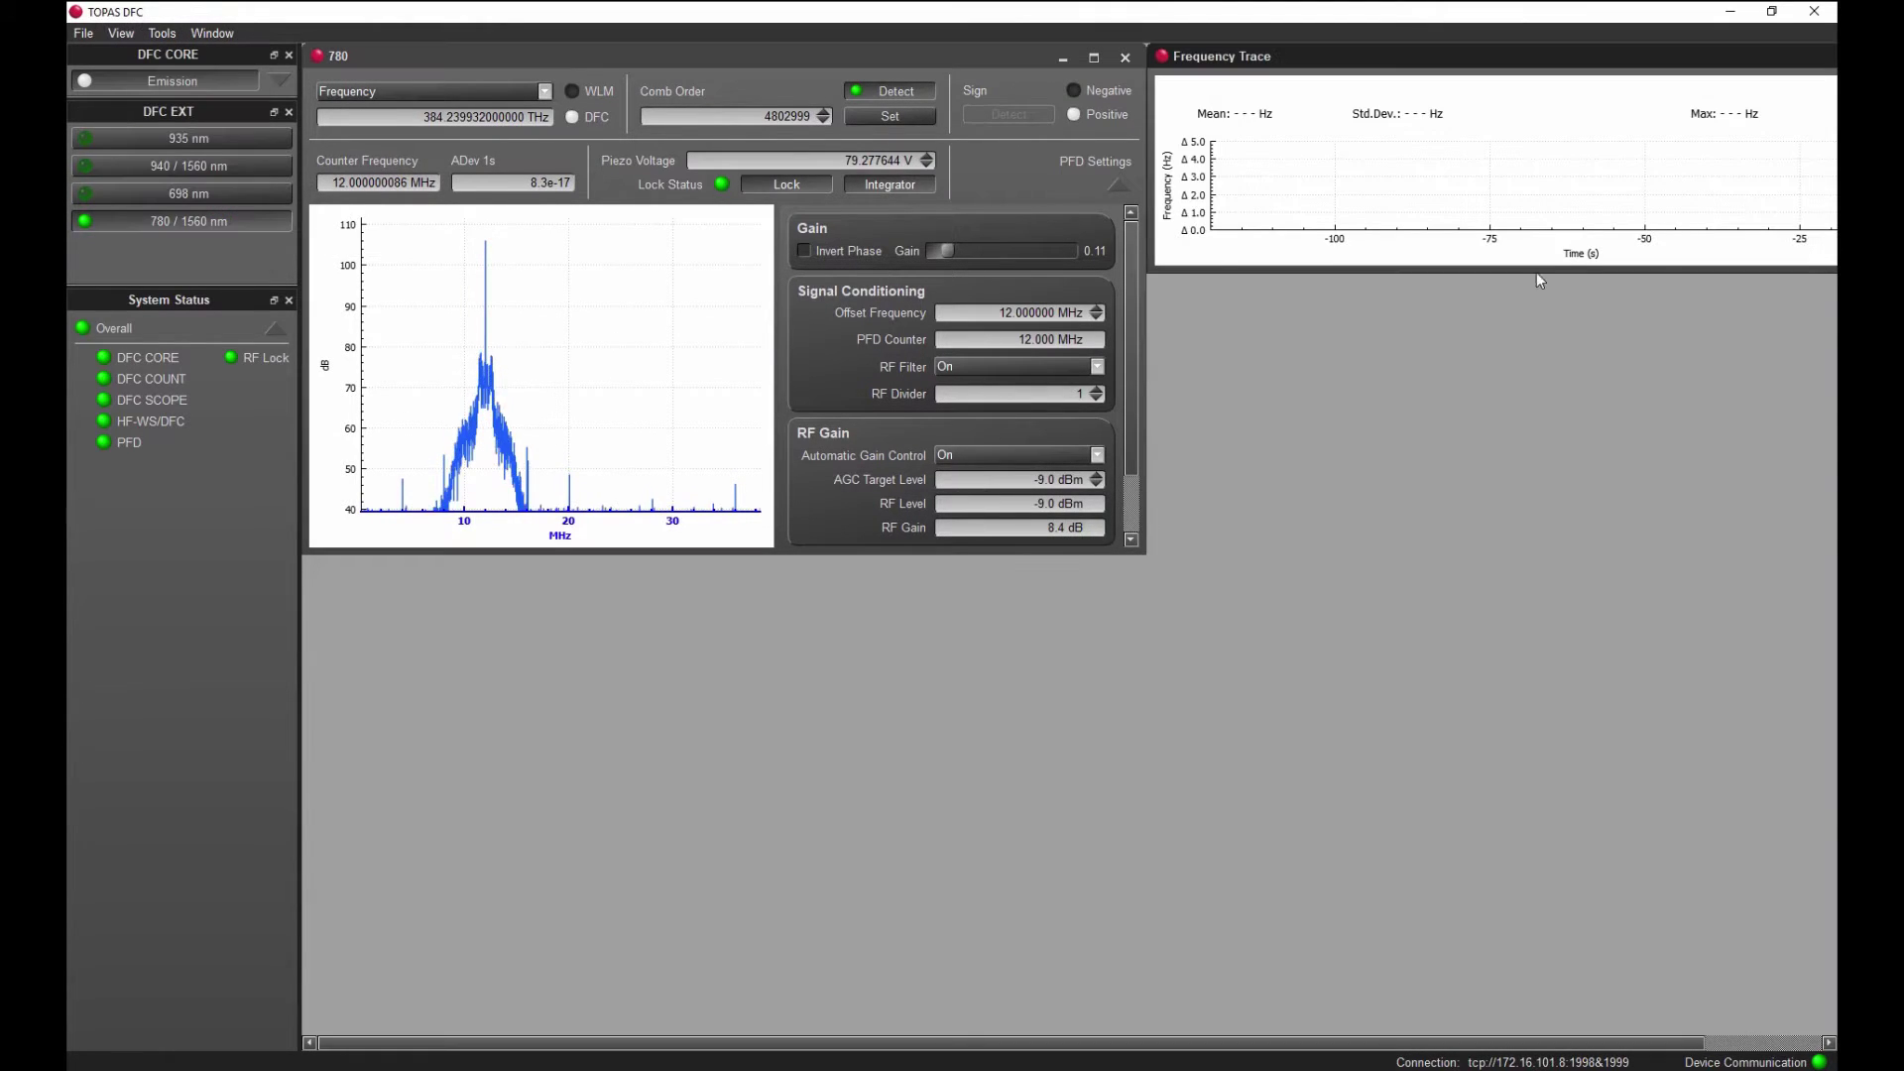
left_click_drag(1619, 50, 1058, 566)
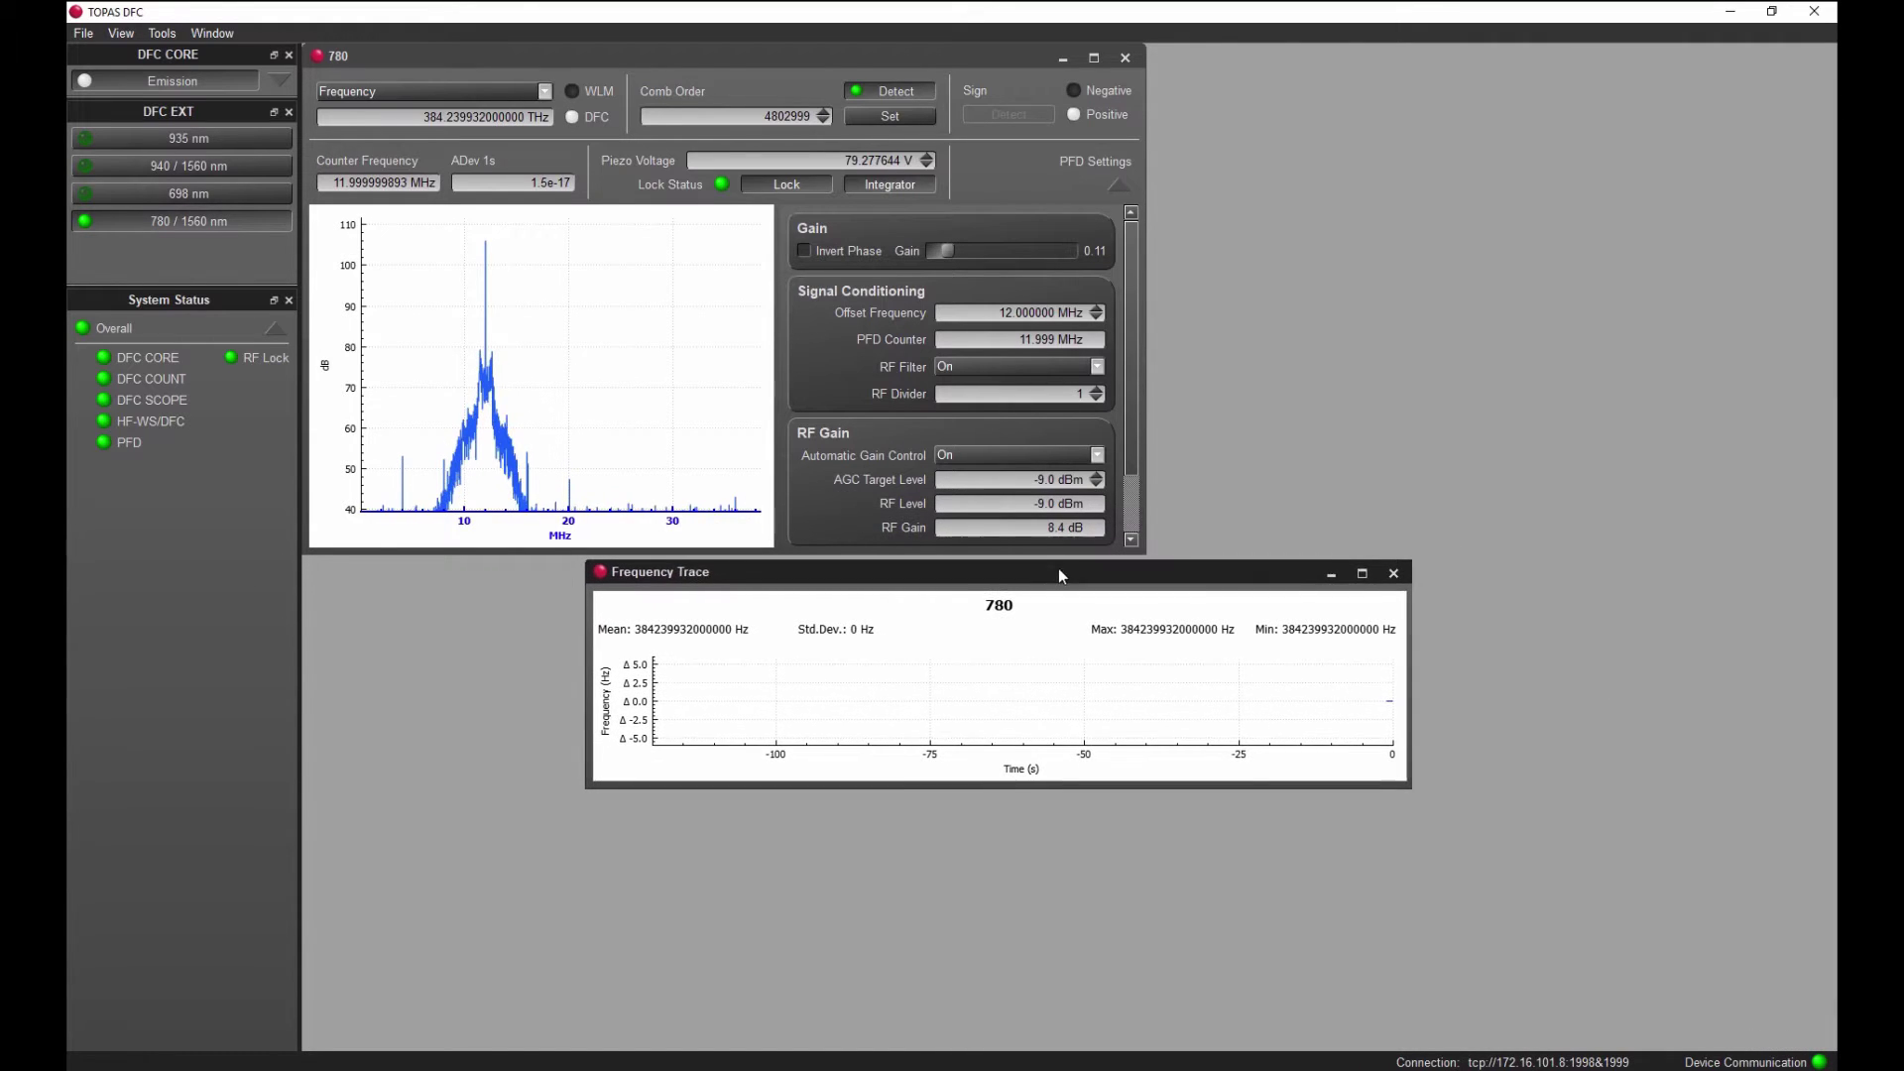
left_click_drag(1417, 791, 1782, 847)
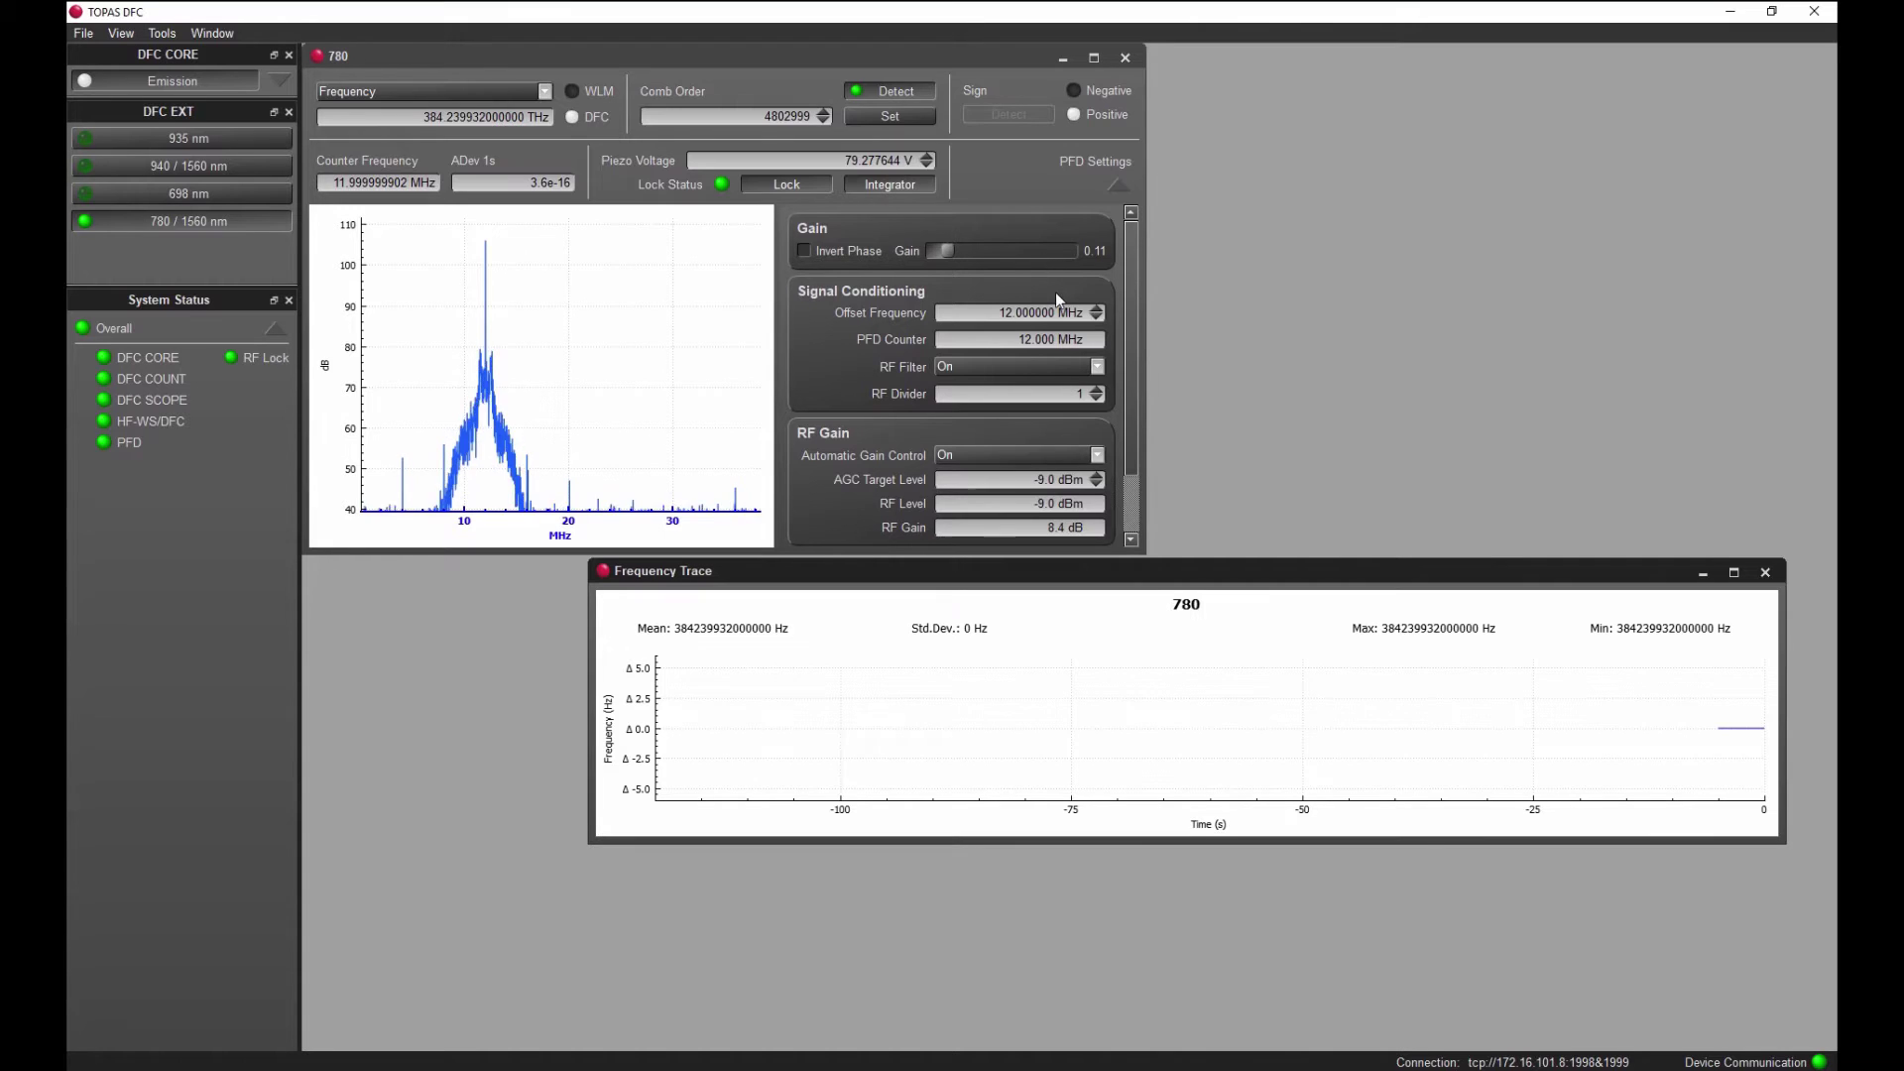
Step: Step the offset frequency in 1 Hz increments between 12.000002 and 11.999999 MHz, ending at 12.000000 MHz
left_click(1097, 310)
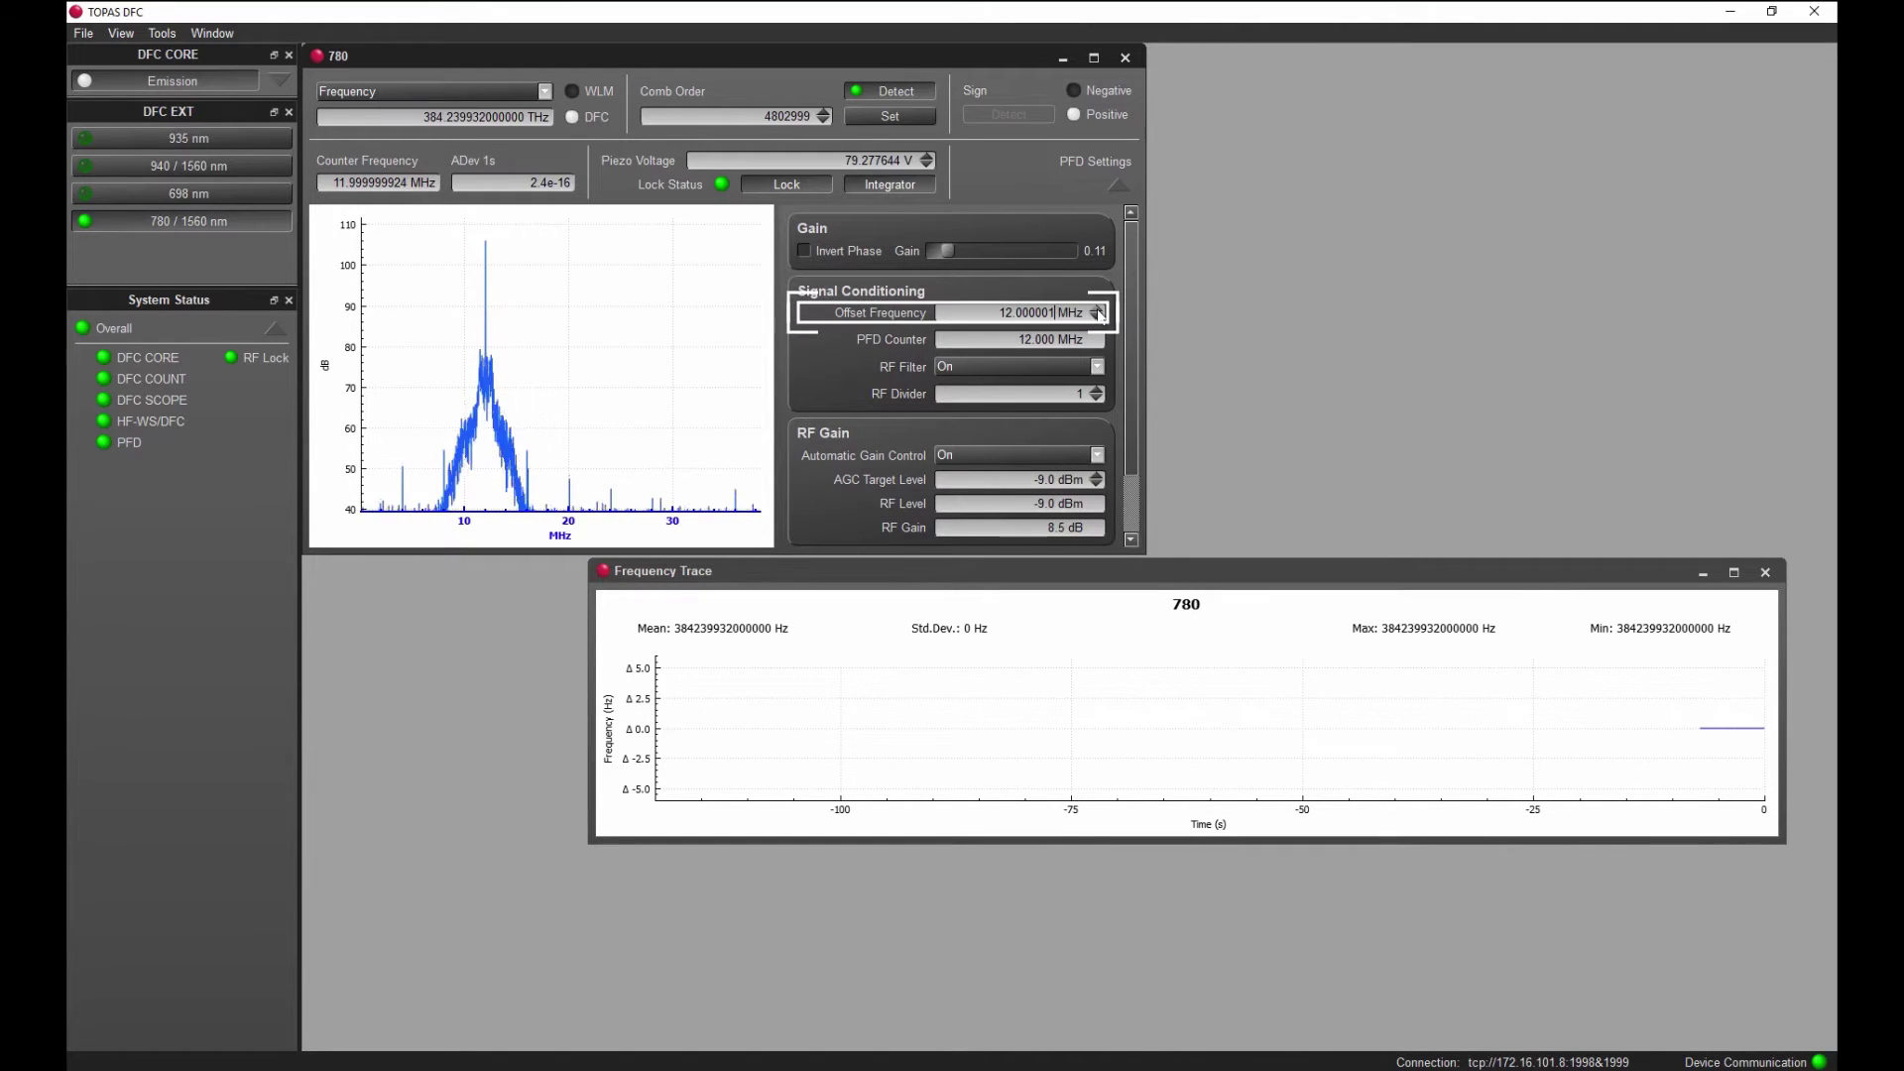
left_click(1097, 309)
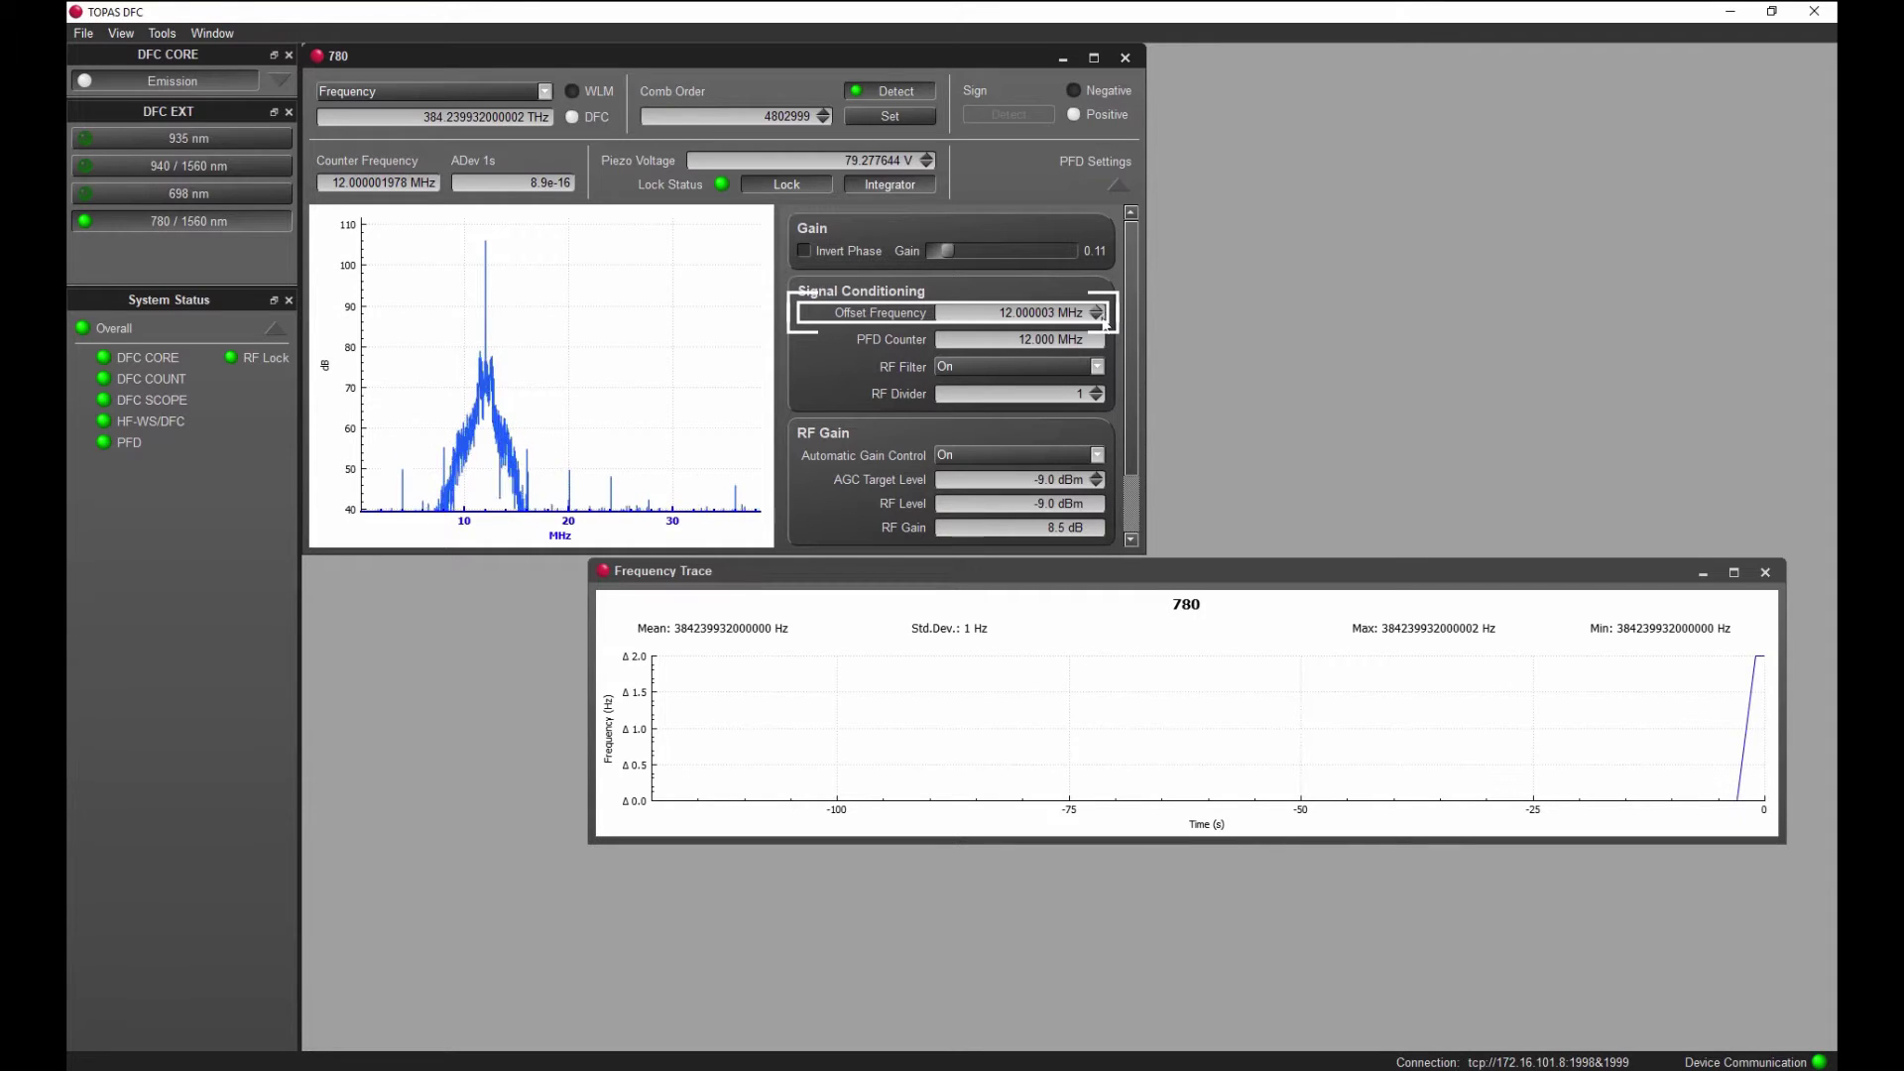
left_click(1100, 318)
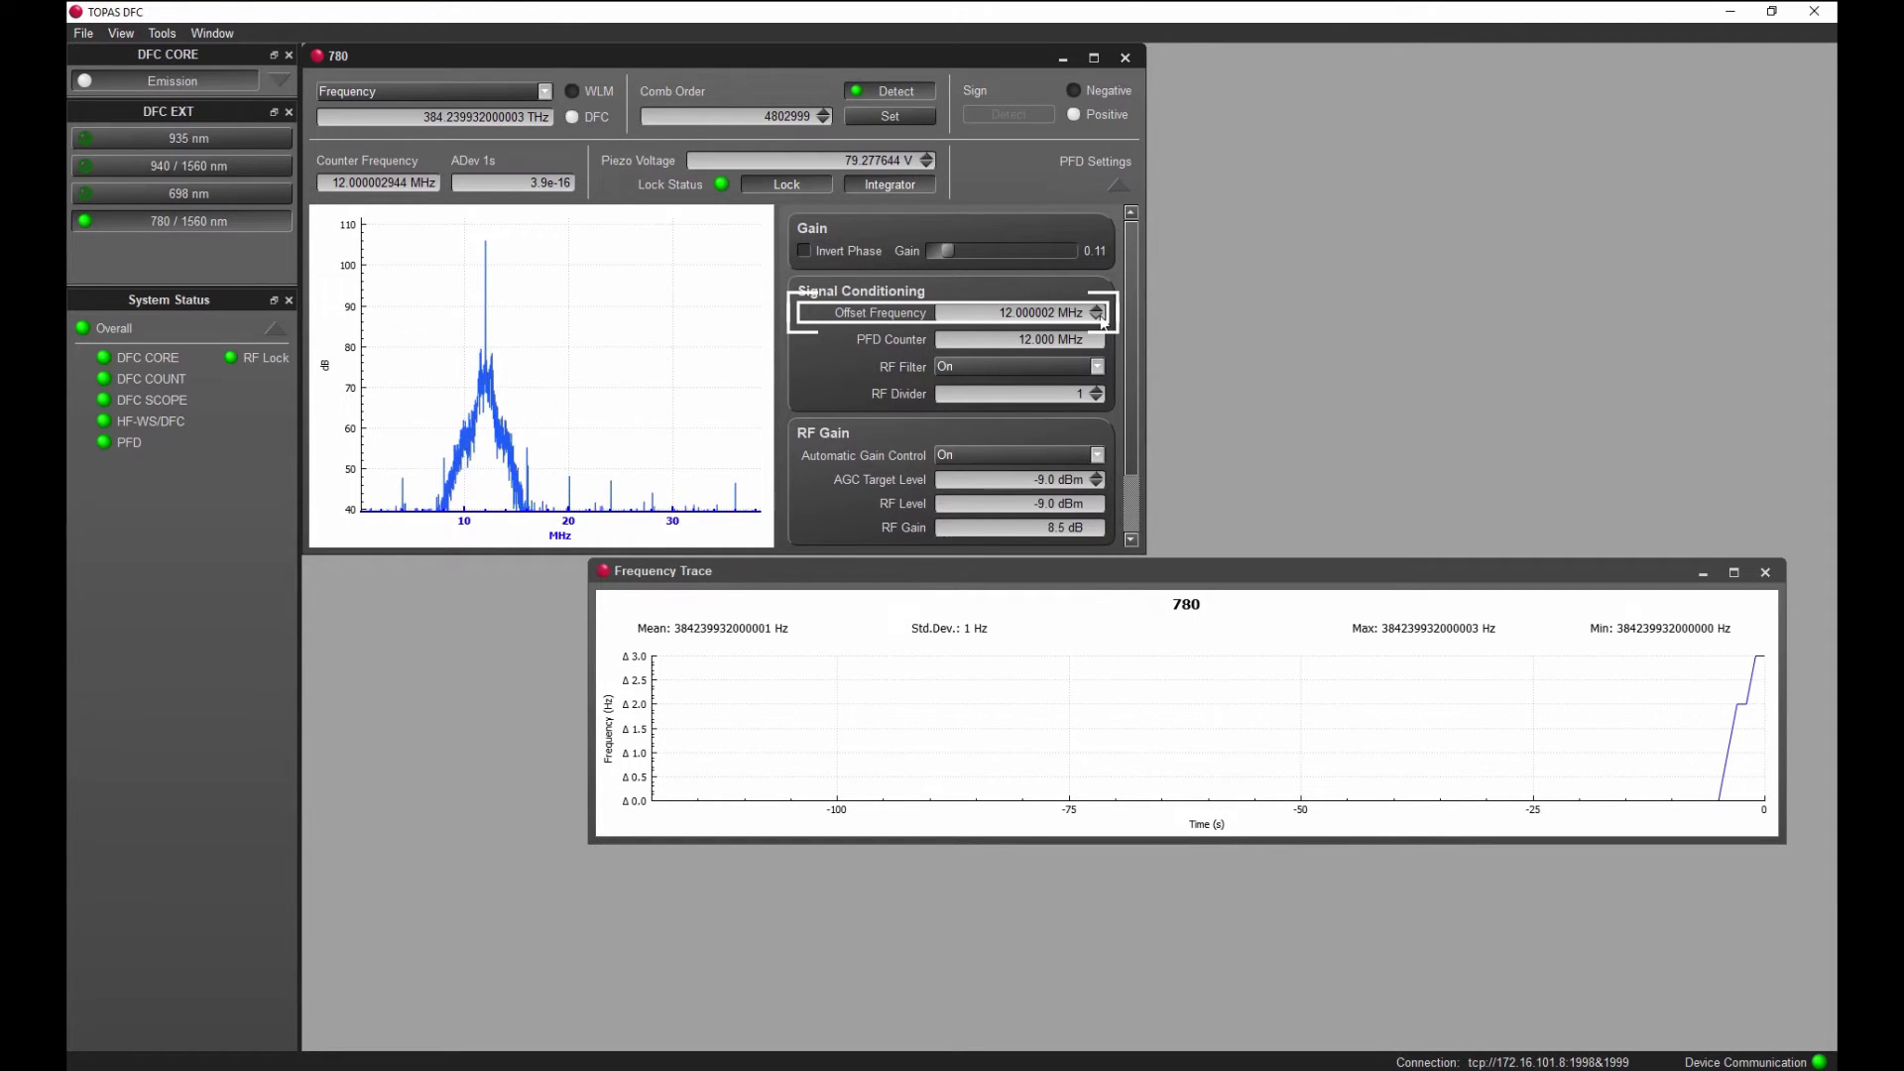
left_click(1100, 319)
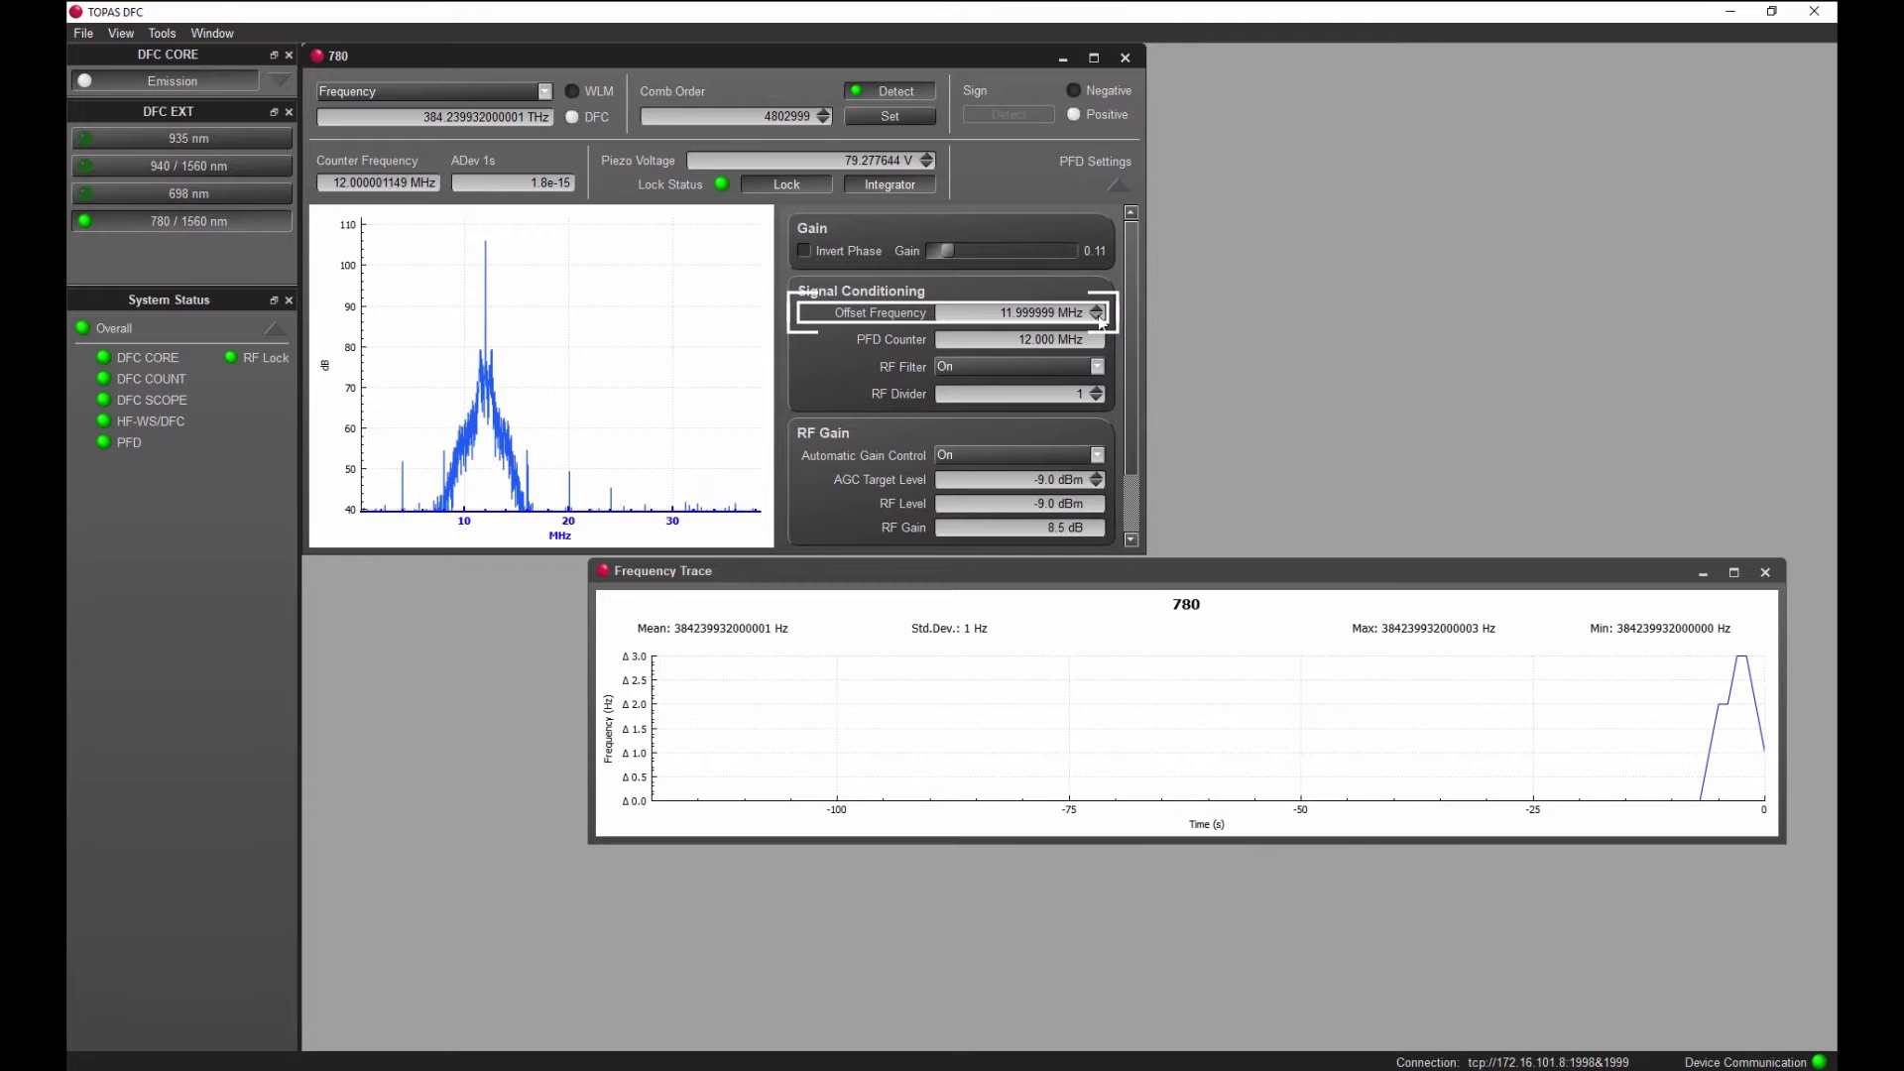
left_click(1101, 318)
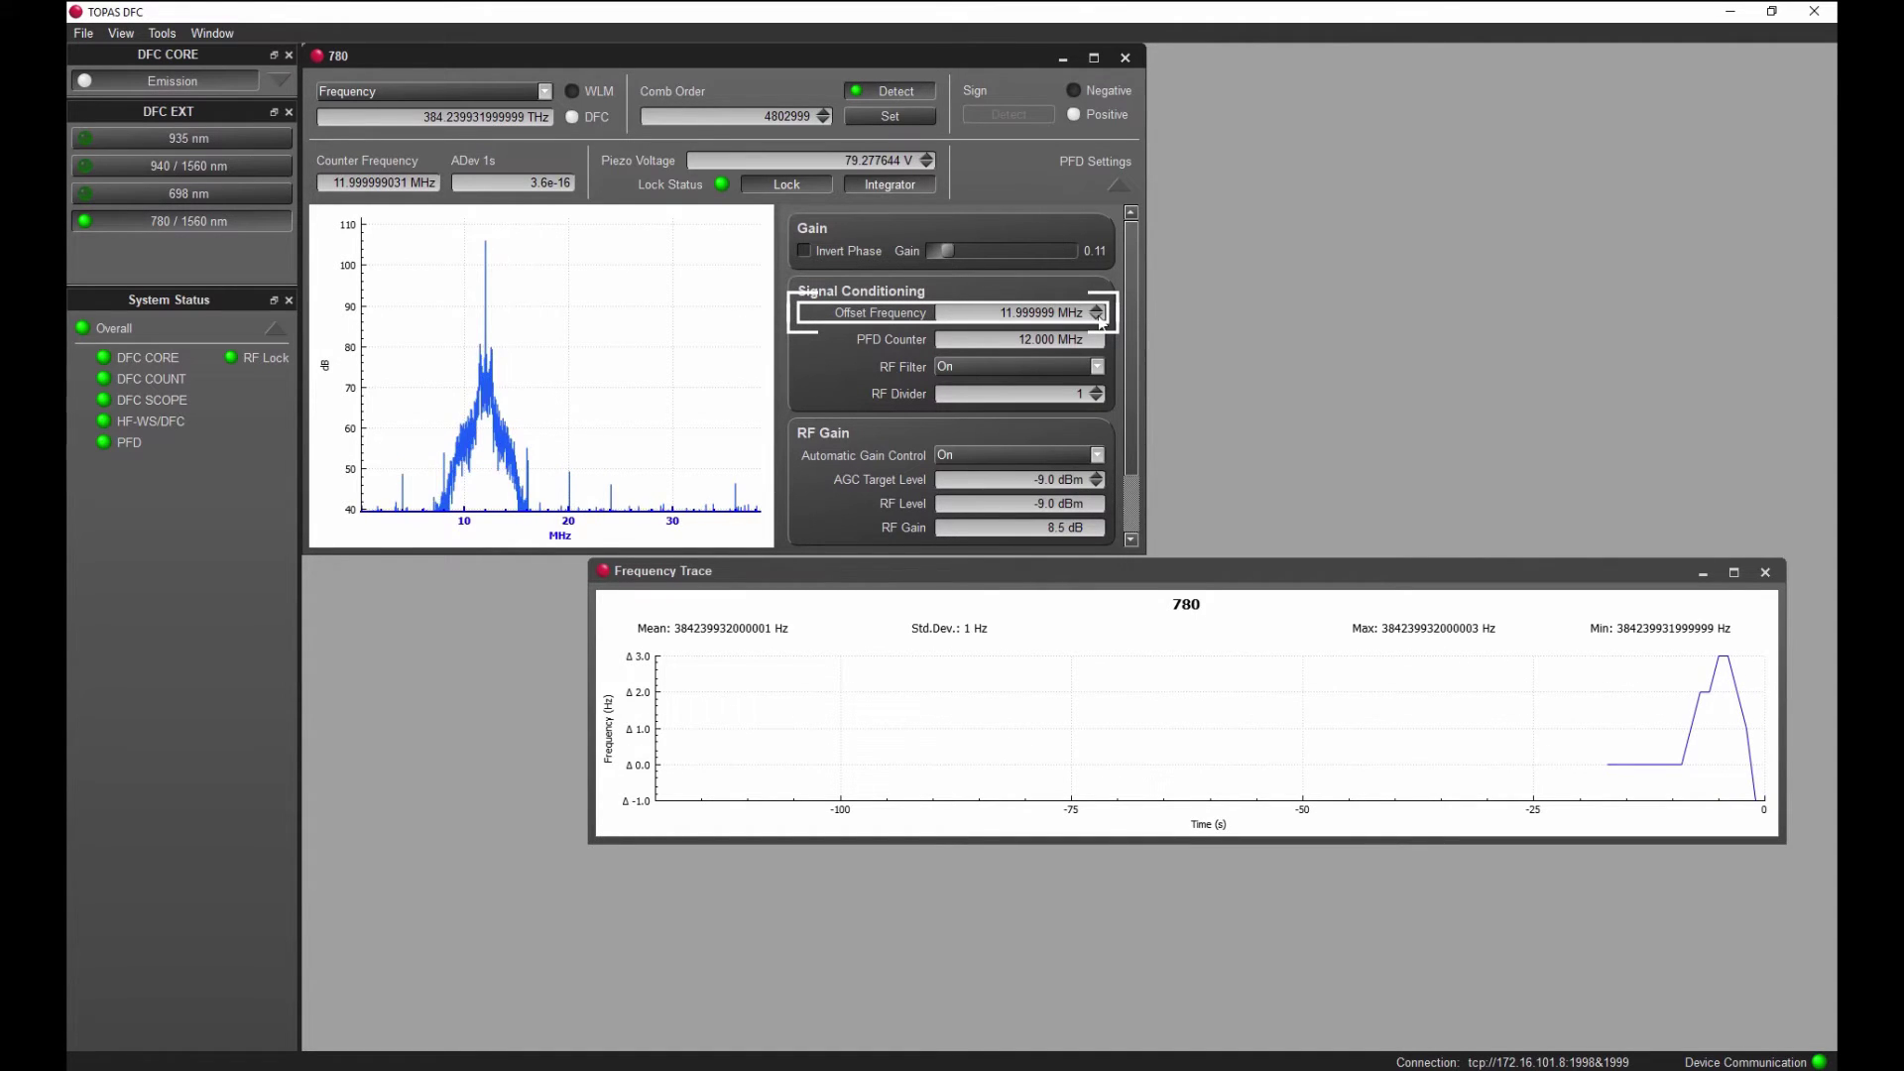
left_click(1099, 310)
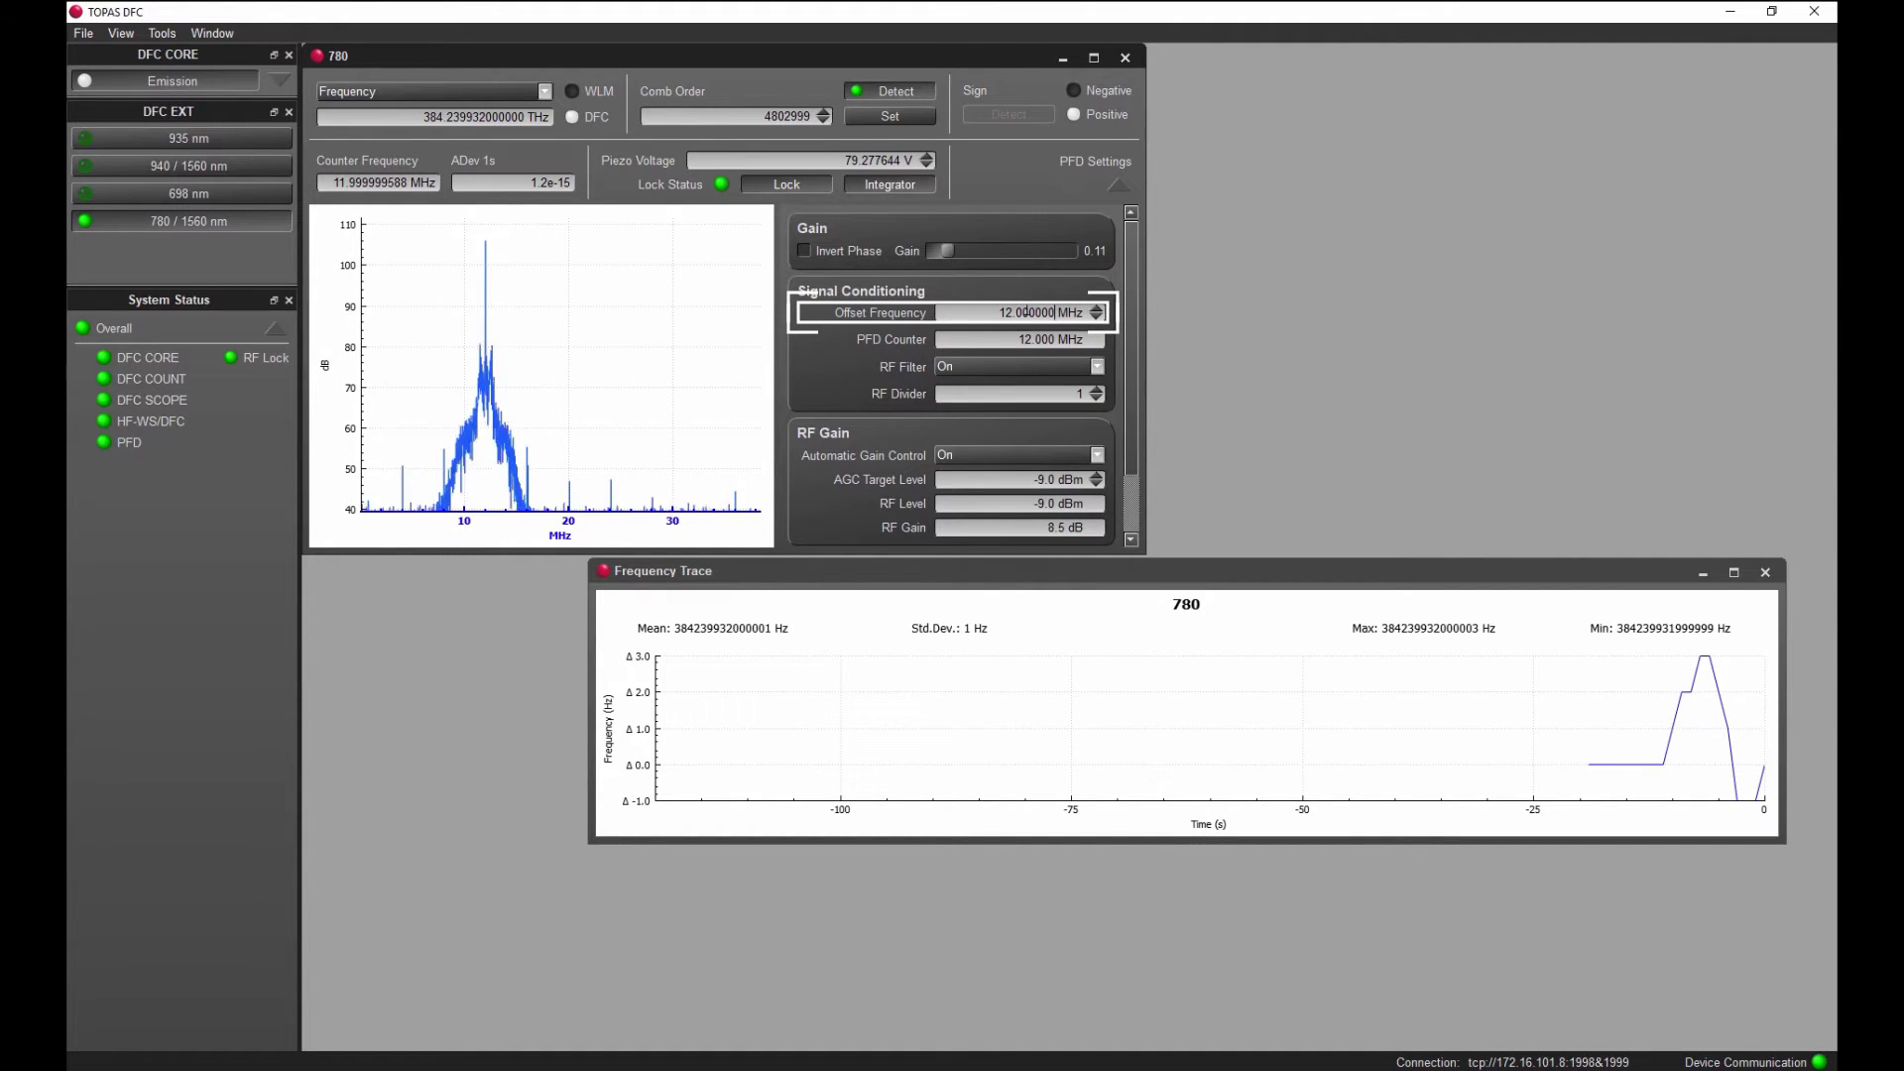
left_click(1016, 313)
Step: Raise the offset frequency from 12 MHz by ten 1 MHz steps
left_click(1098, 309)
left_click(1098, 311)
left_click(1098, 310)
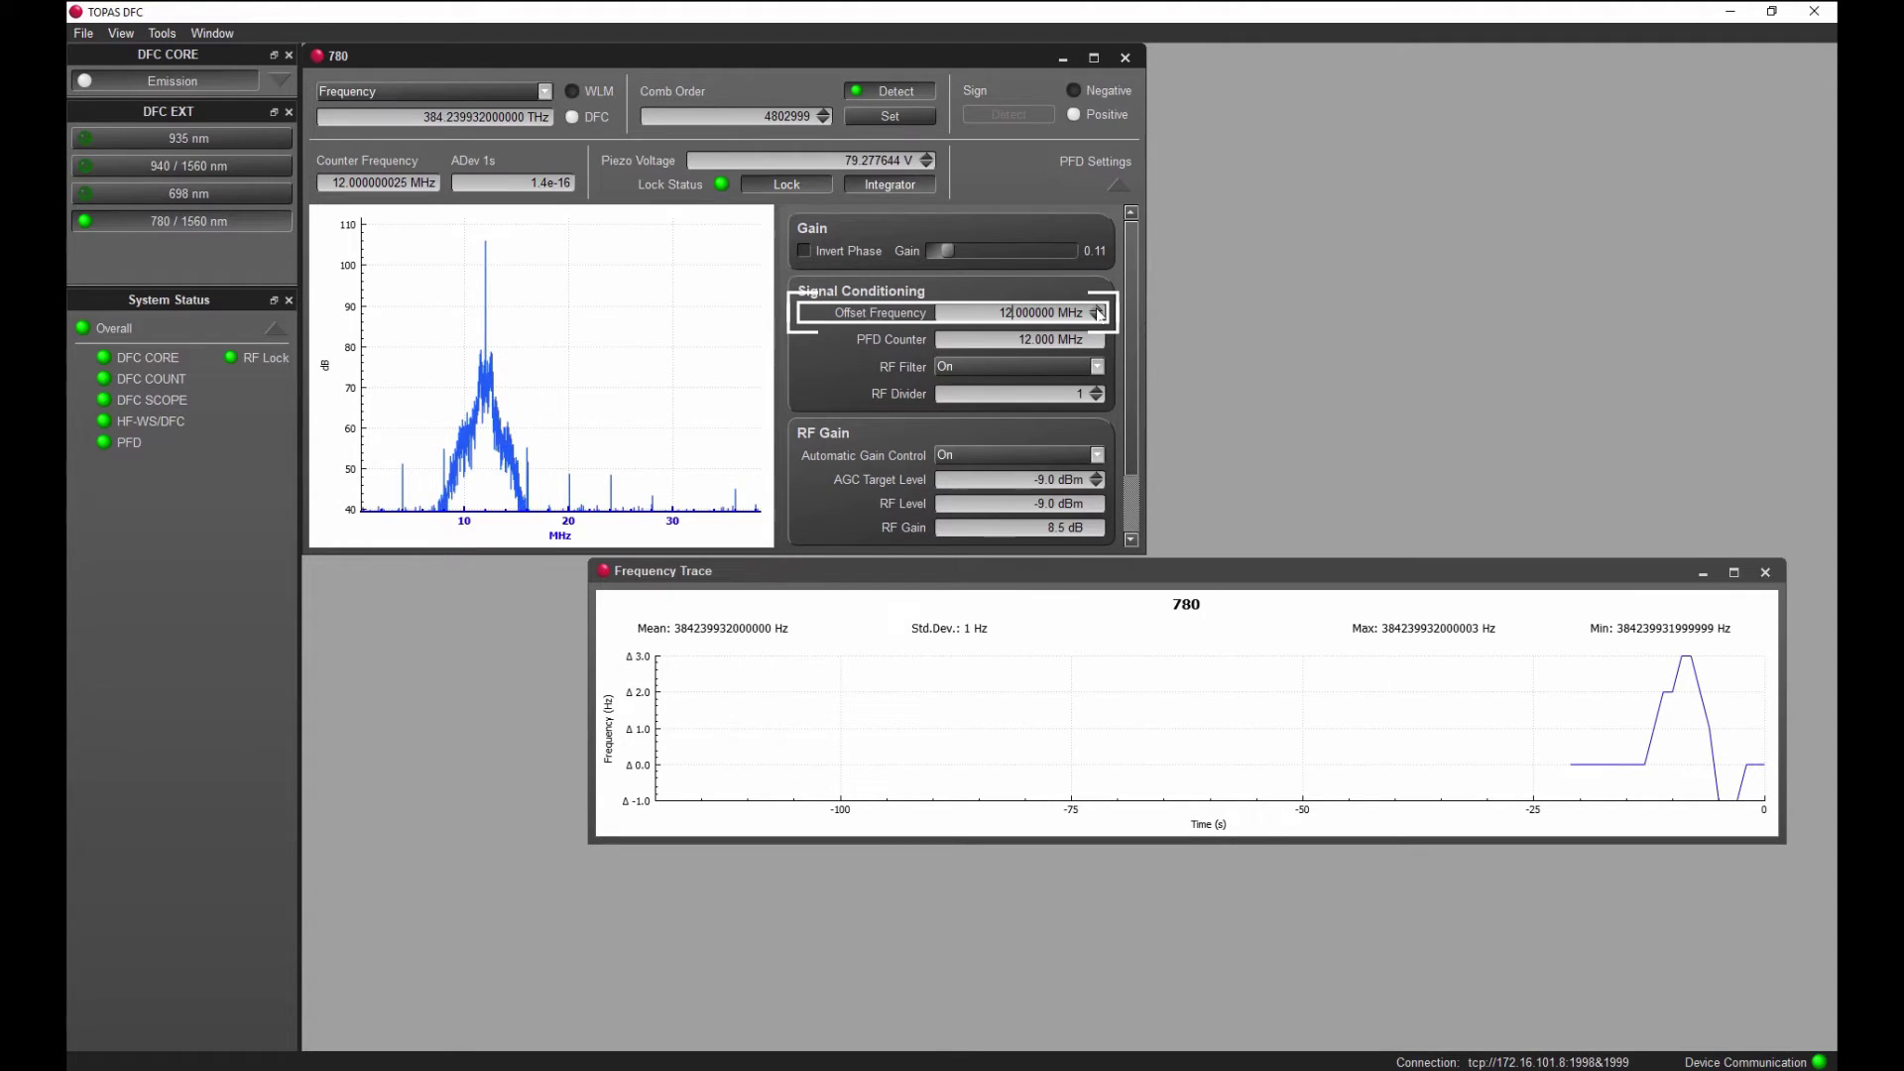
left_click(1099, 310)
left_click(1099, 310)
left_click(1098, 309)
left_click(1097, 310)
left_click(1098, 310)
left_click(1098, 309)
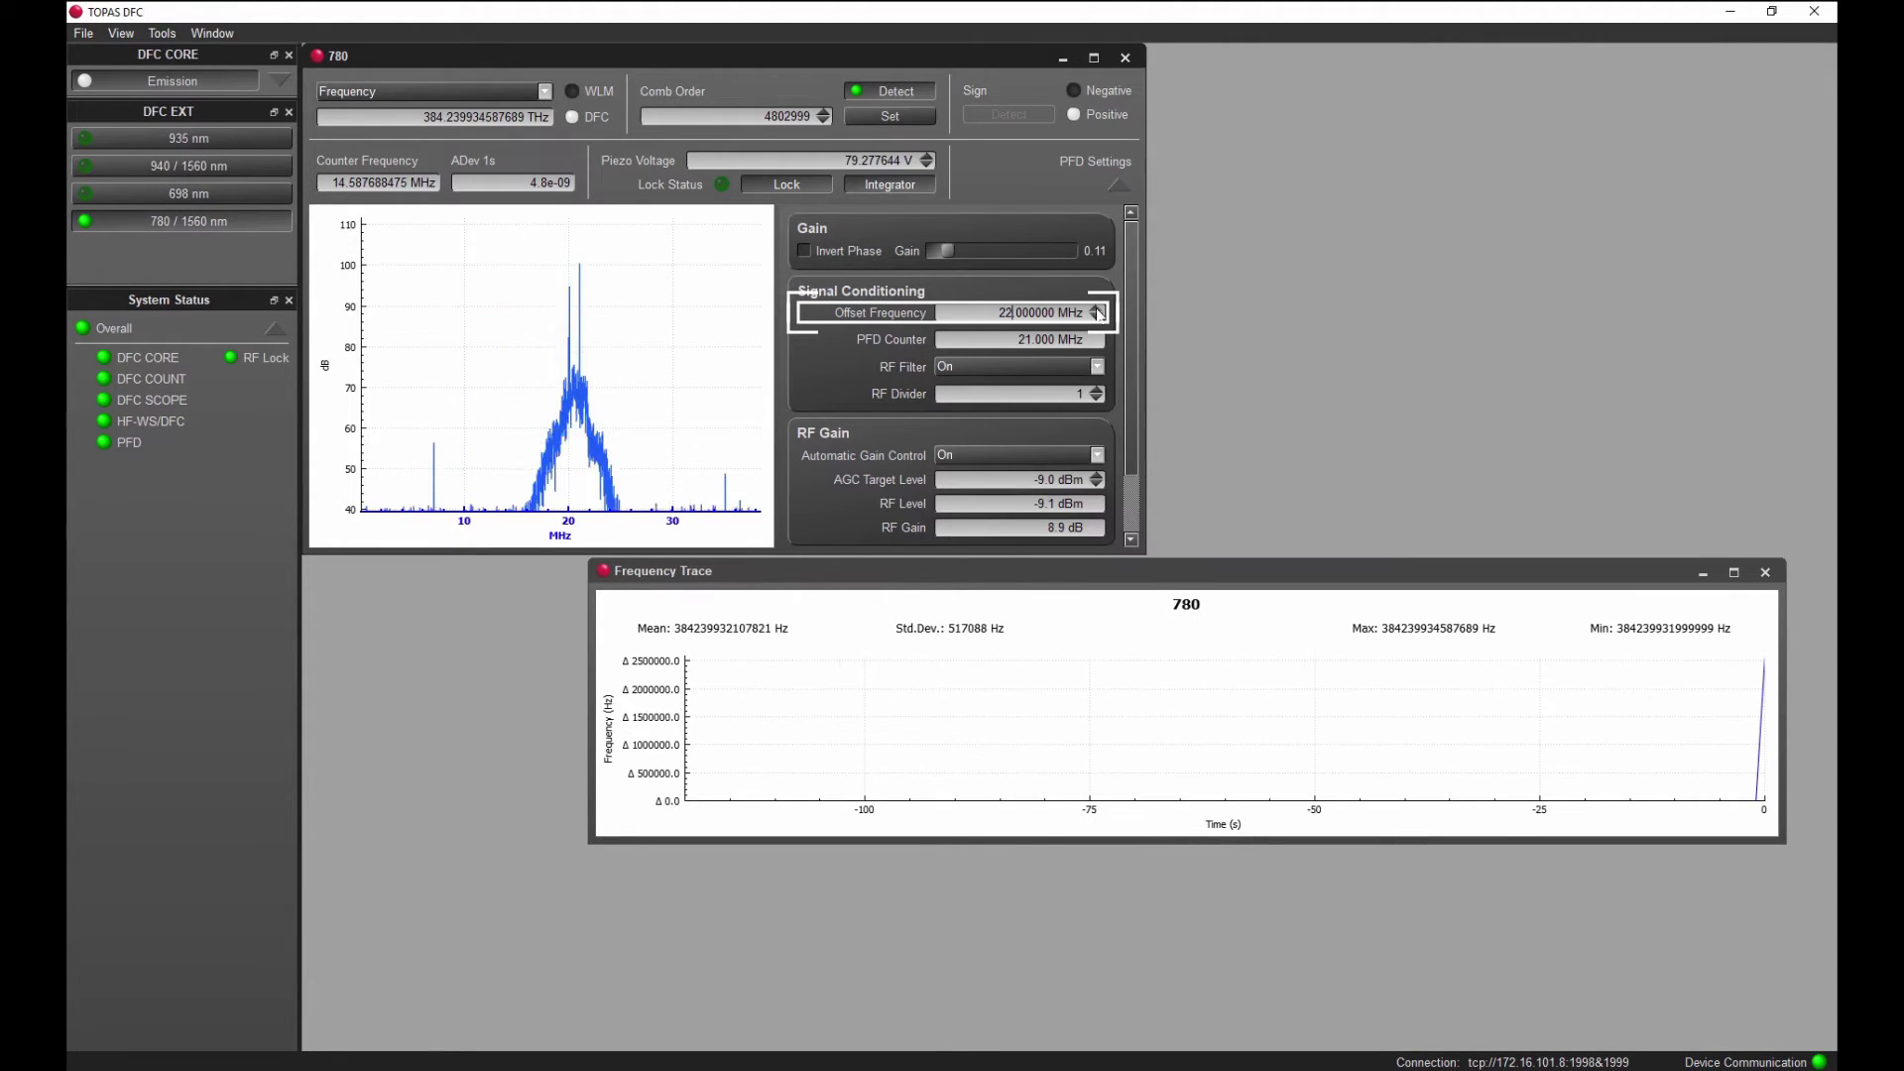
left_click(1098, 309)
left_click(1098, 311)
left_click(1099, 310)
left_click(1098, 309)
left_click(1098, 309)
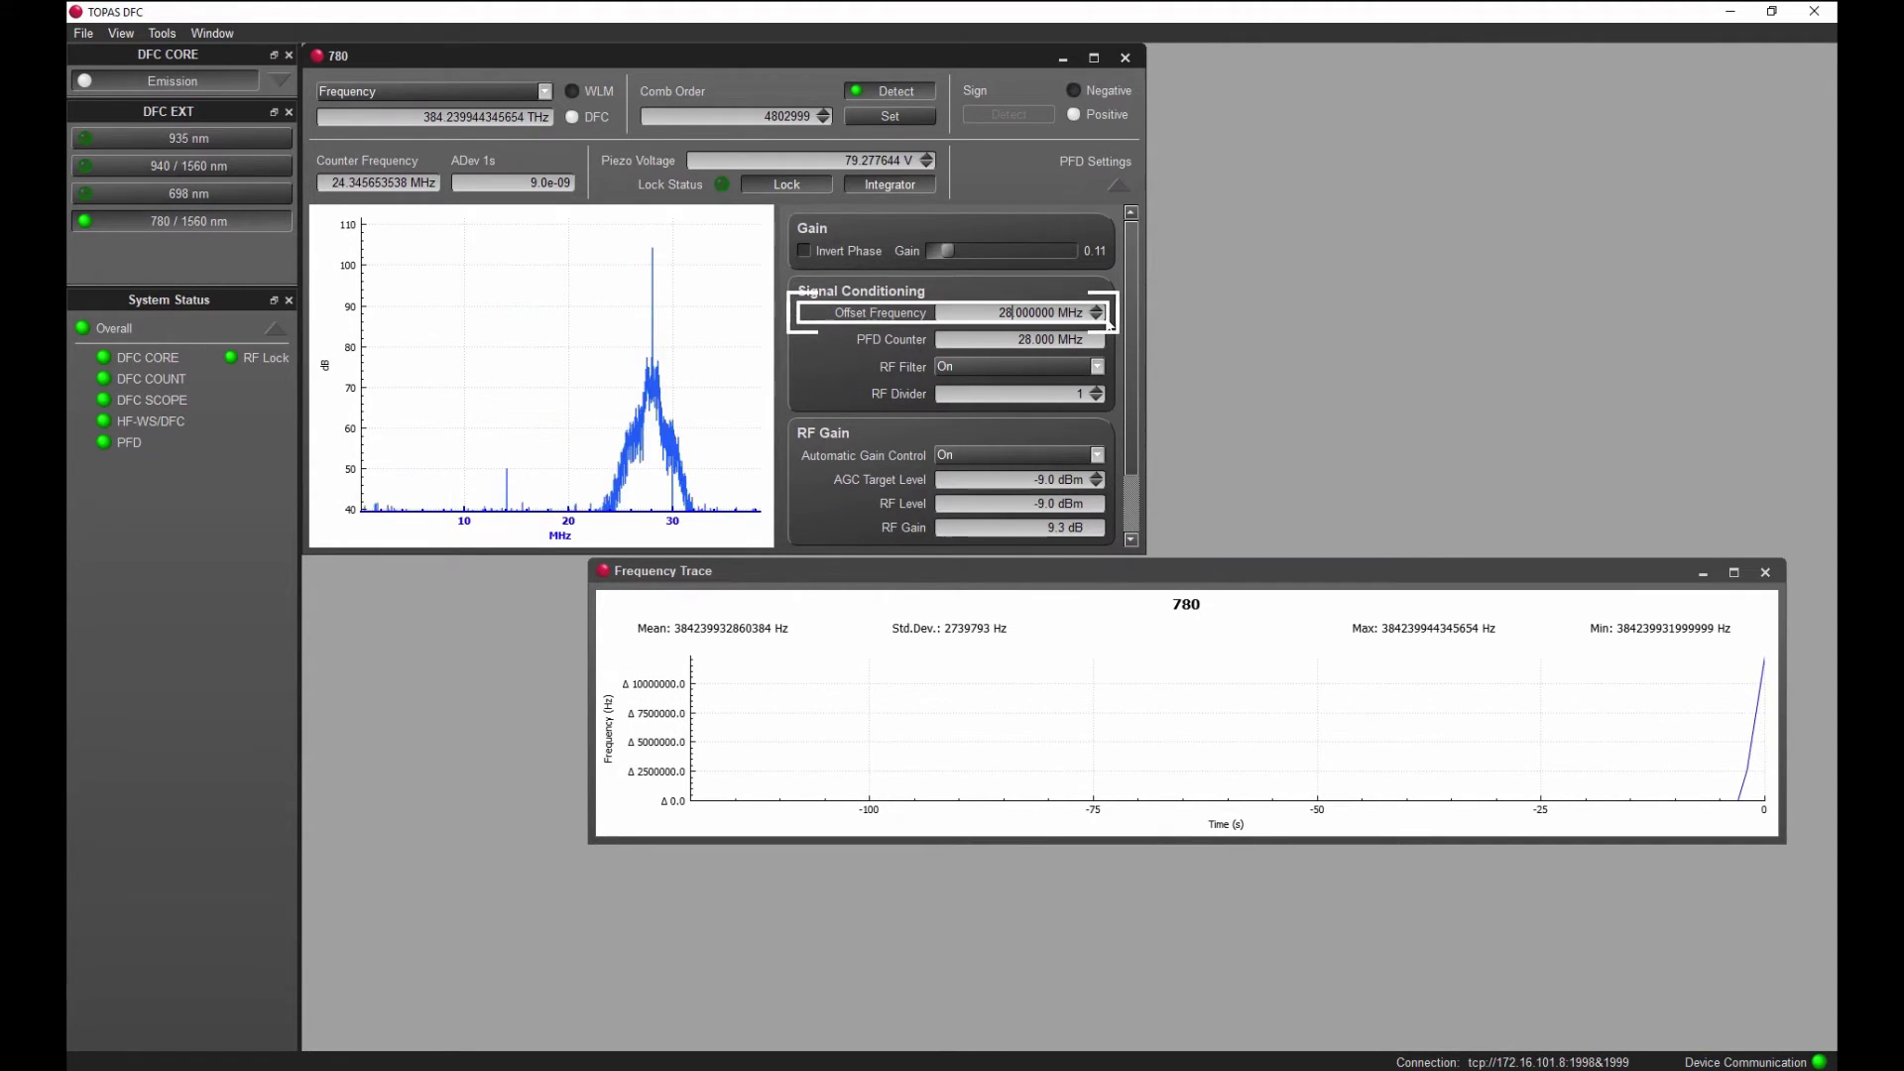
left_click(1099, 310)
Step: Step the offset frequency back down in MHz increments to around 8 MHz
left_click(1098, 318)
left_click(1098, 316)
left_click(1097, 317)
double_click(1098, 318)
left_click(1098, 316)
left_click(1099, 316)
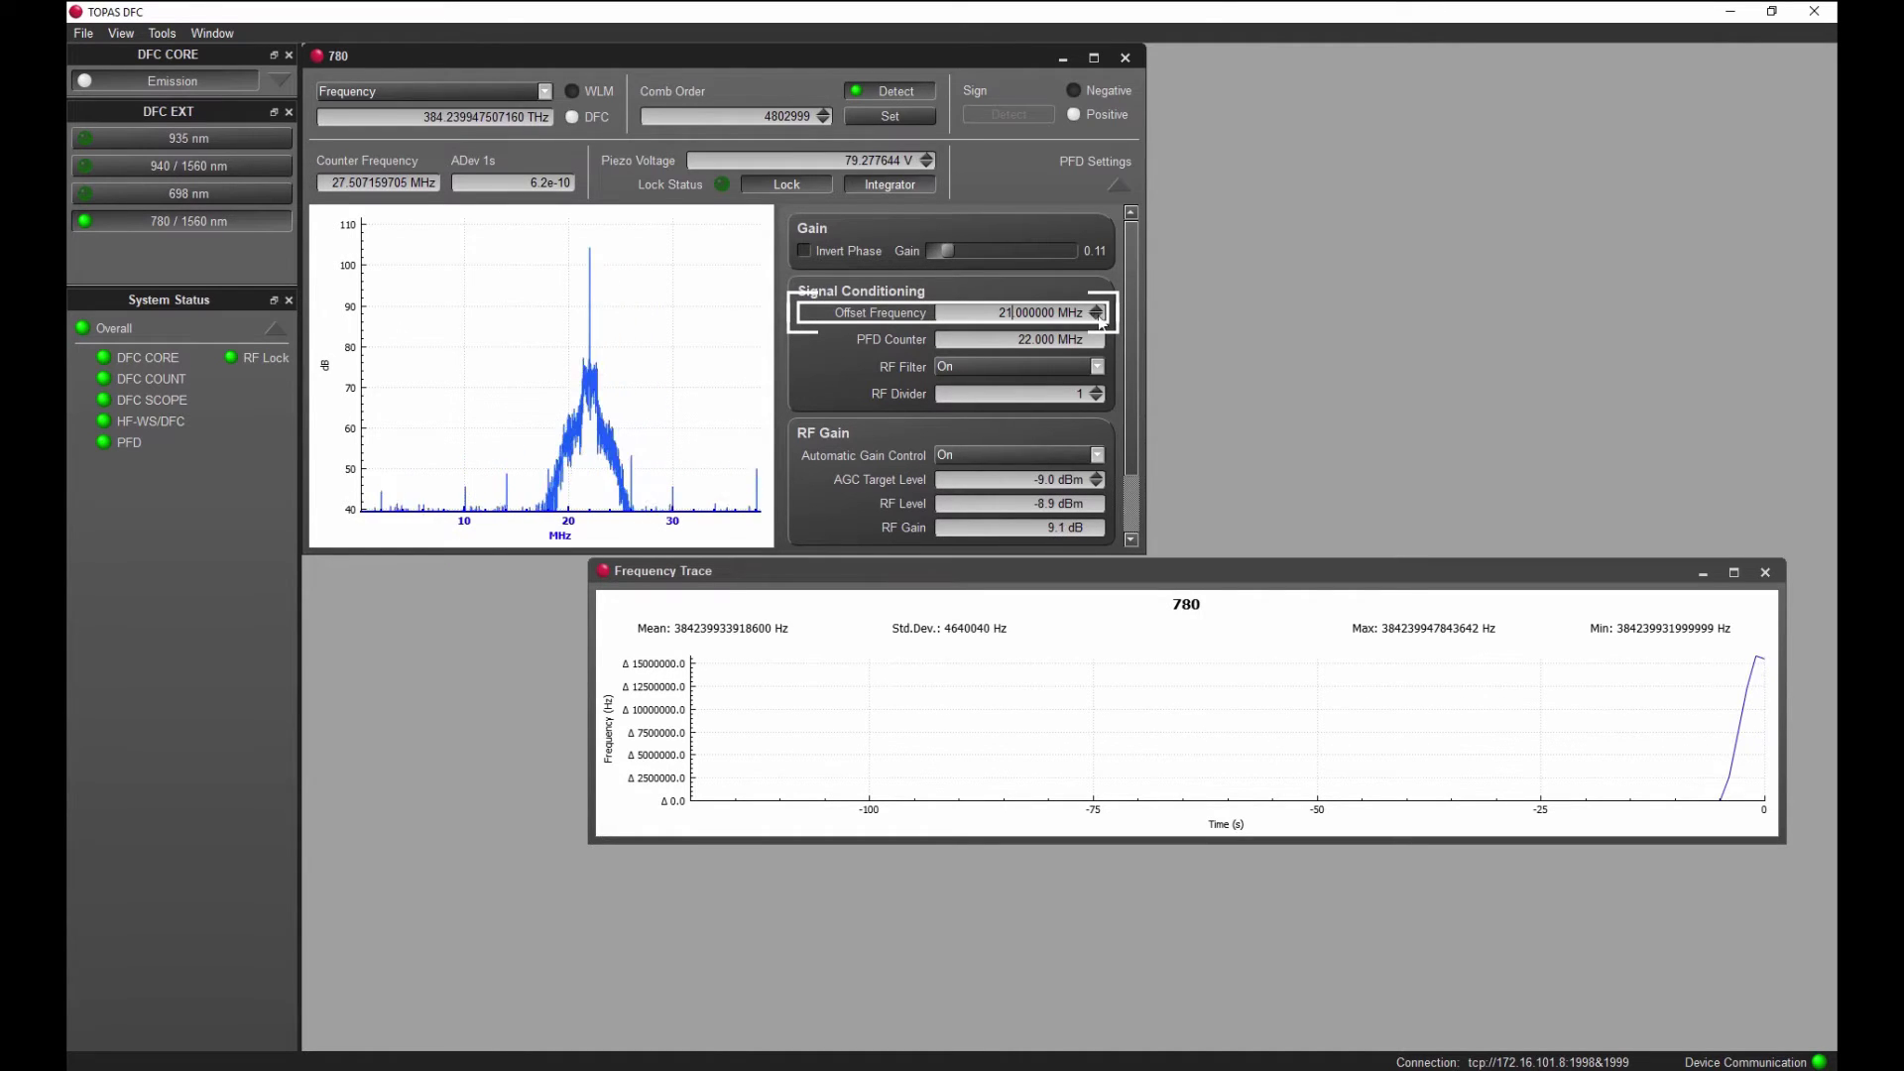
left_click(1097, 318)
left_click(1099, 317)
double_click(1097, 317)
double_click(1097, 317)
double_click(1098, 316)
left_click(1098, 317)
double_click(1099, 316)
left_click(1098, 316)
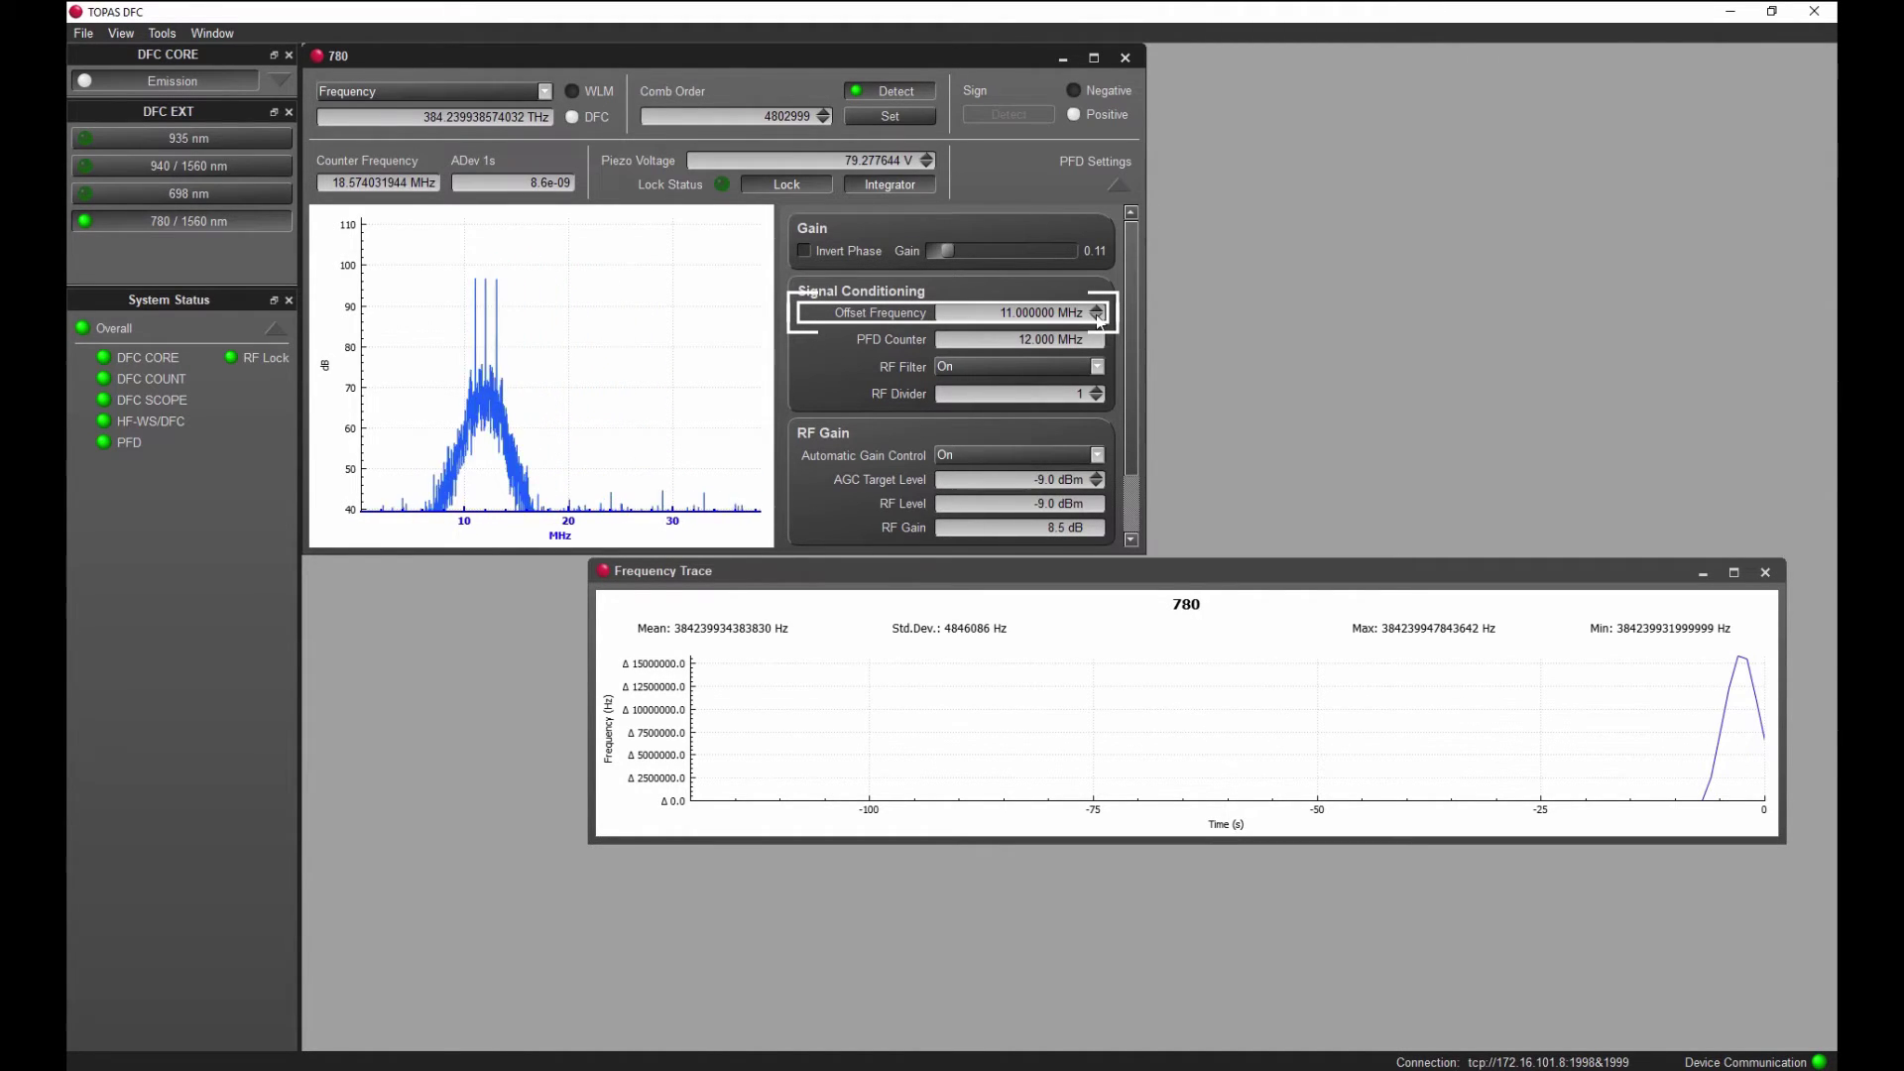
left_click(1097, 317)
Step: Step the offset frequency up again to finish at 20.000000 MHz
left_click(1099, 310)
left_click(1099, 310)
double_click(1098, 310)
double_click(1098, 310)
left_click(1097, 310)
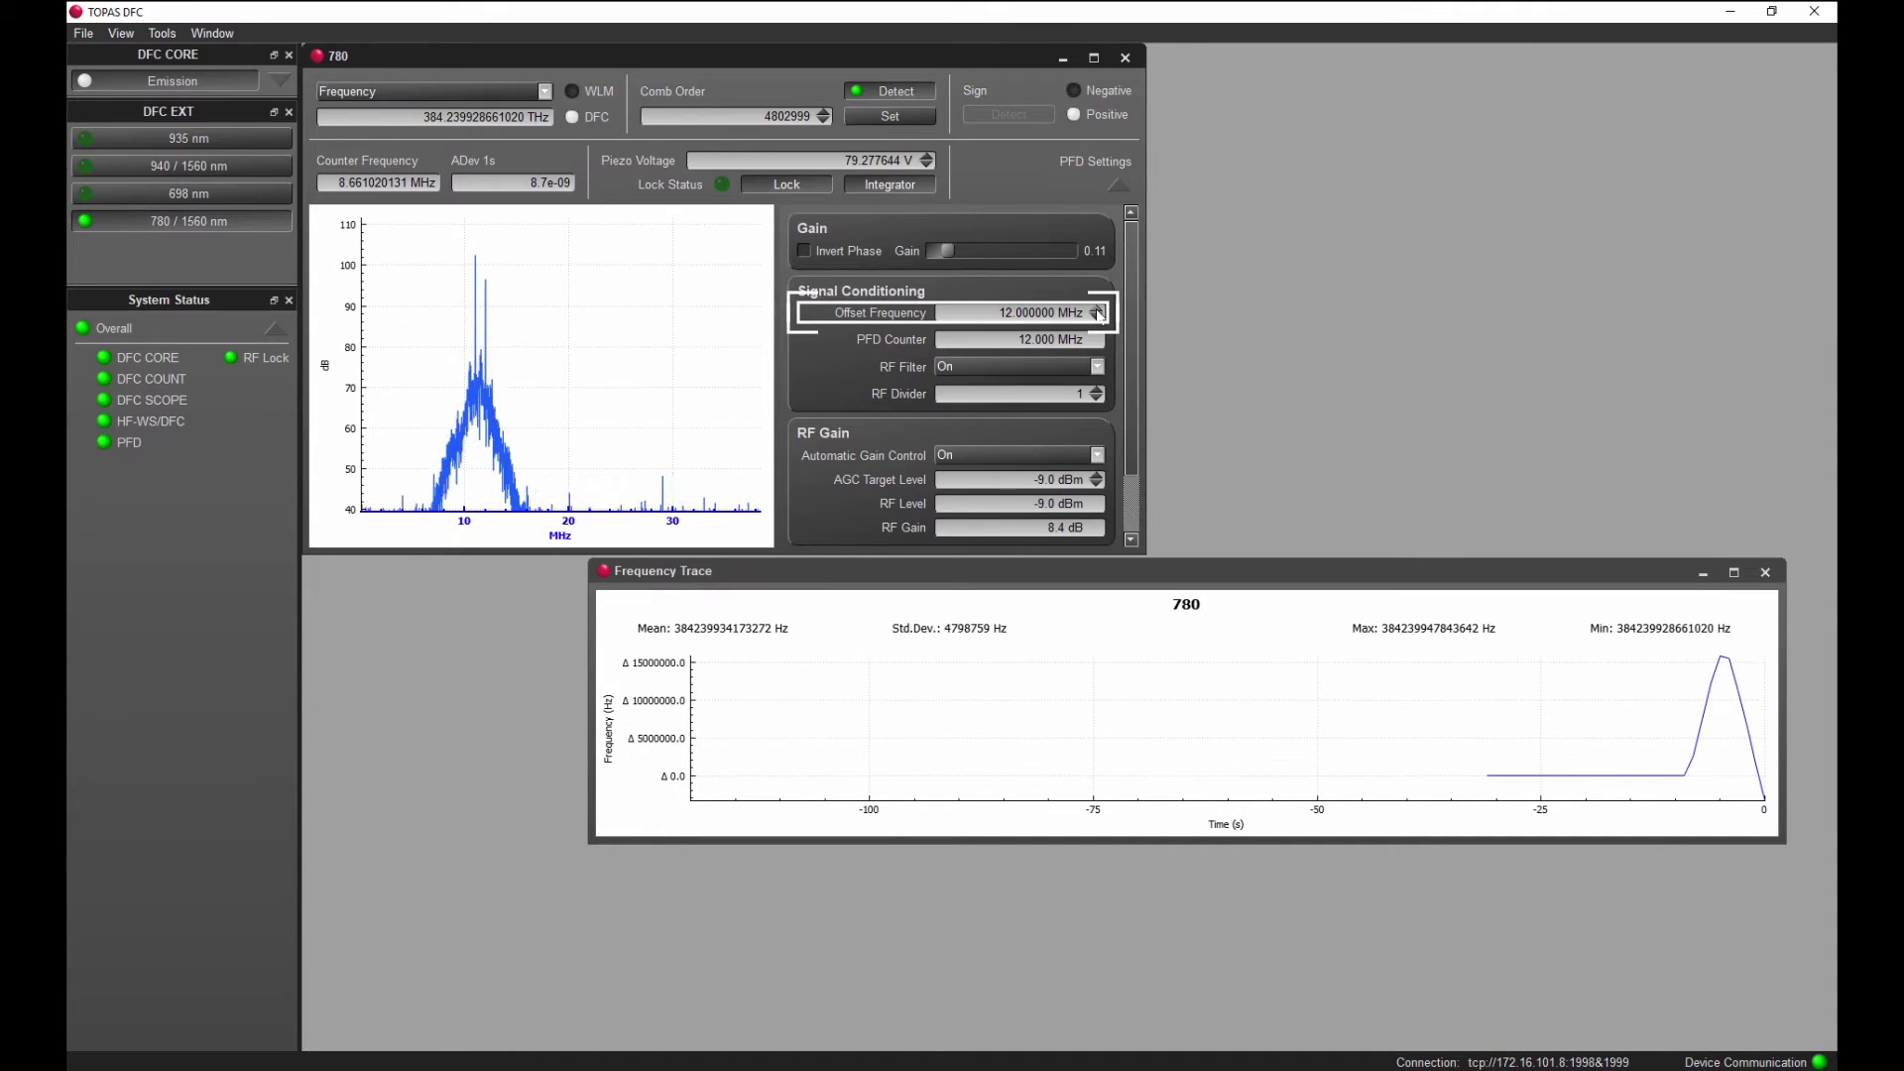
left_click(1097, 309)
double_click(1098, 309)
left_click(1098, 310)
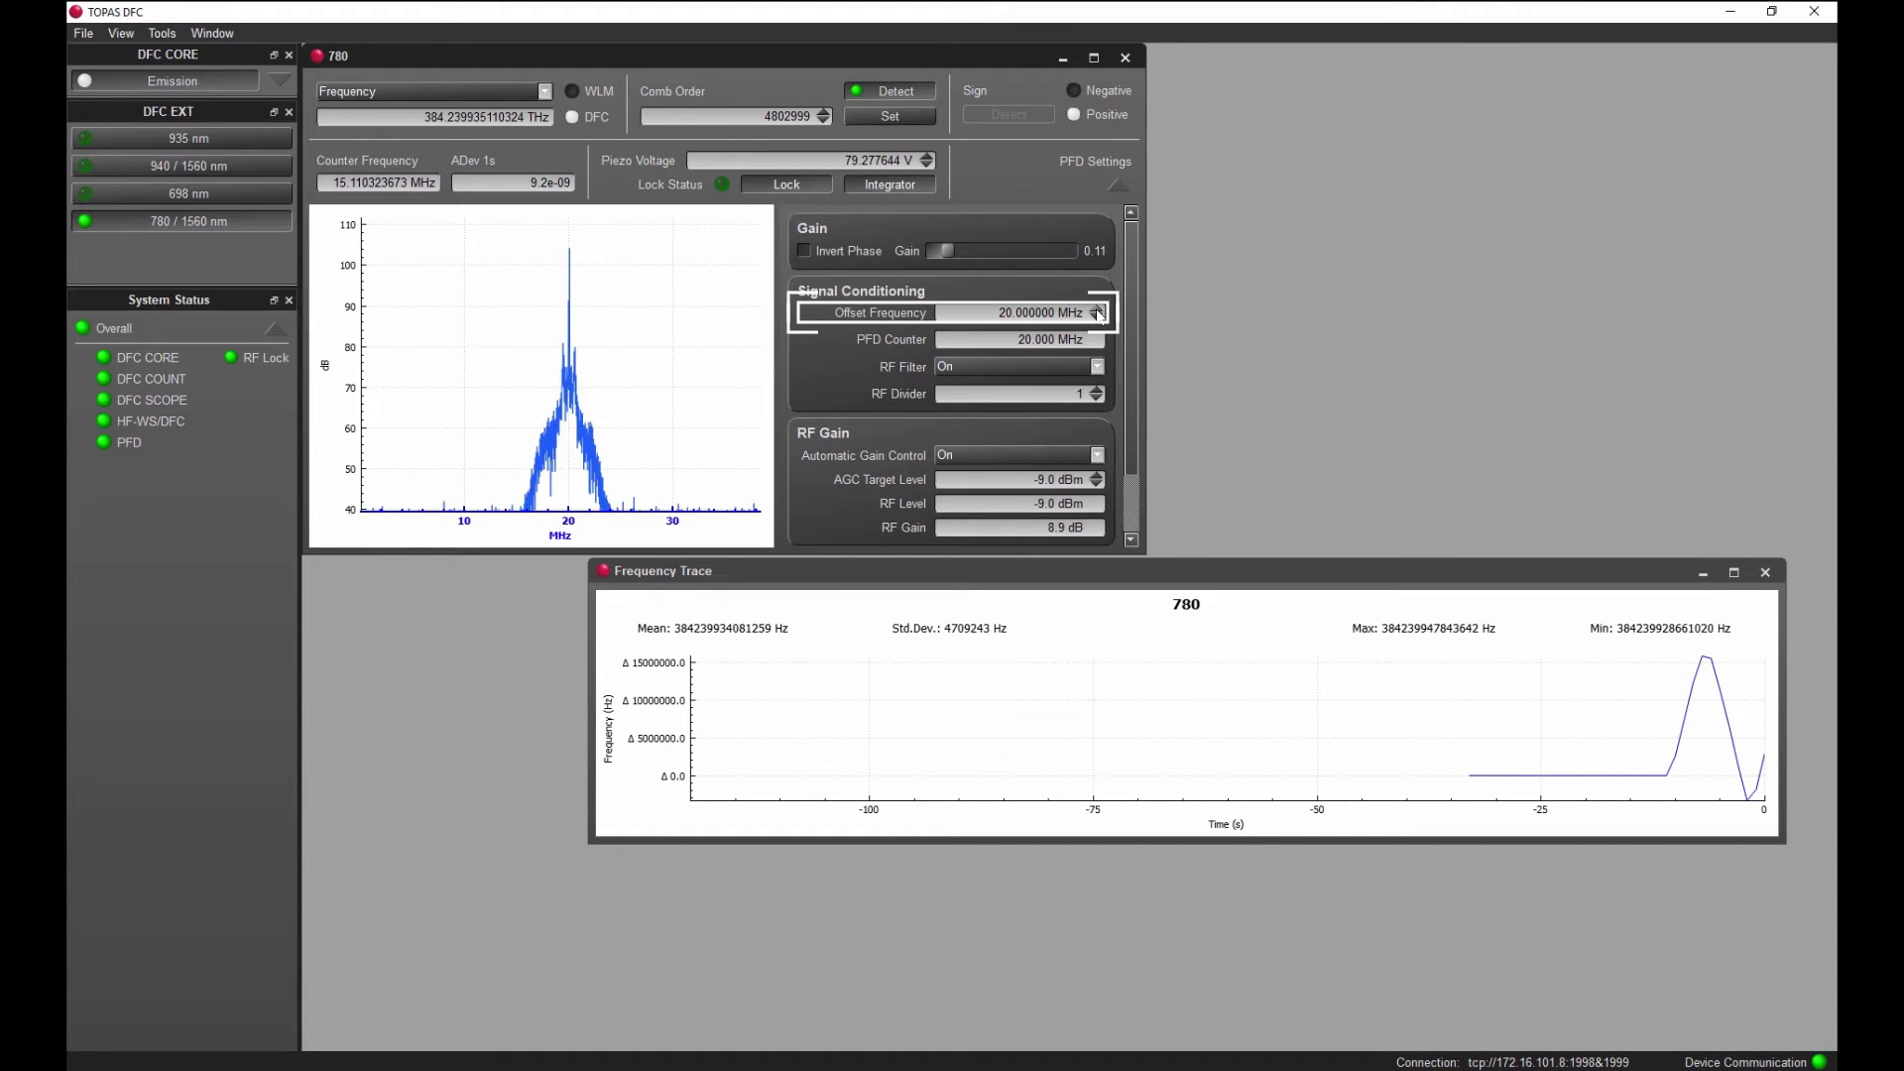
left_click(1098, 310)
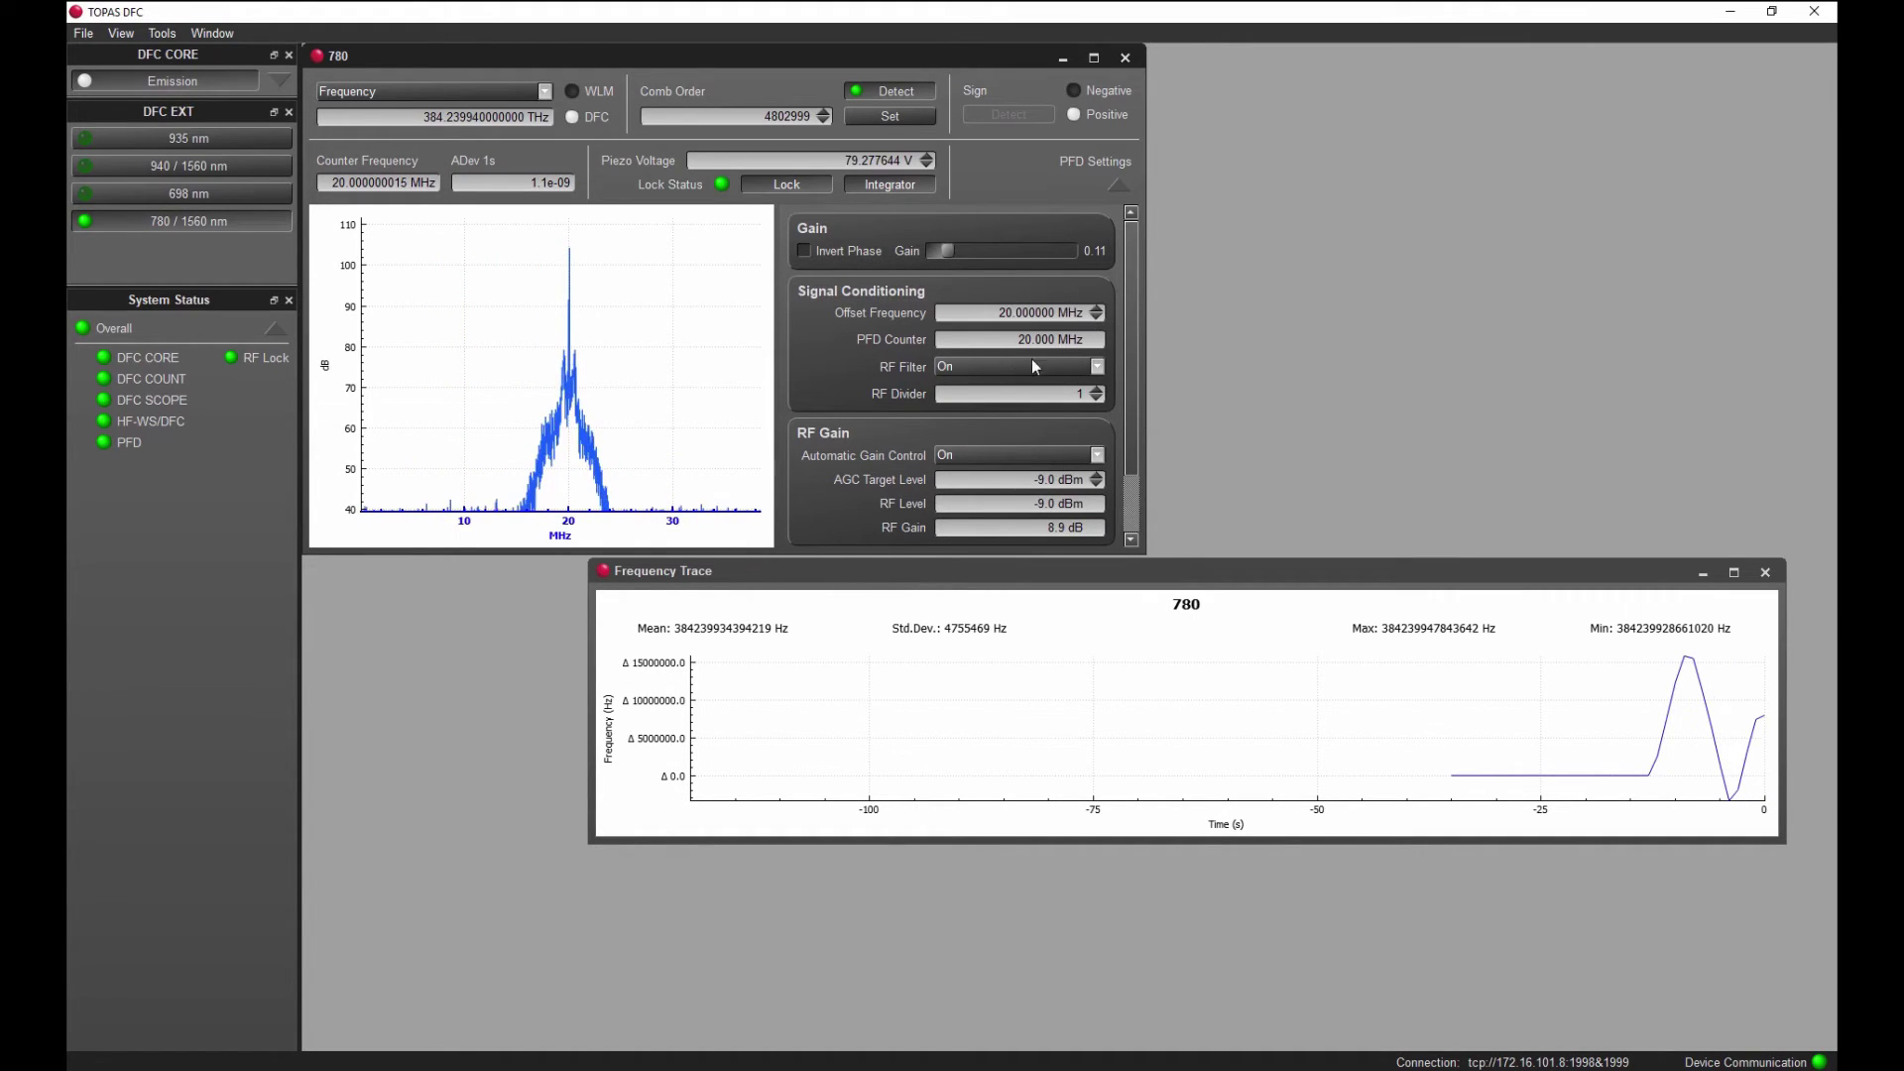
Step: Show the Monitoring Logs panel and start recording Monitoring Log #2
left_click(121, 34)
left_click(145, 117)
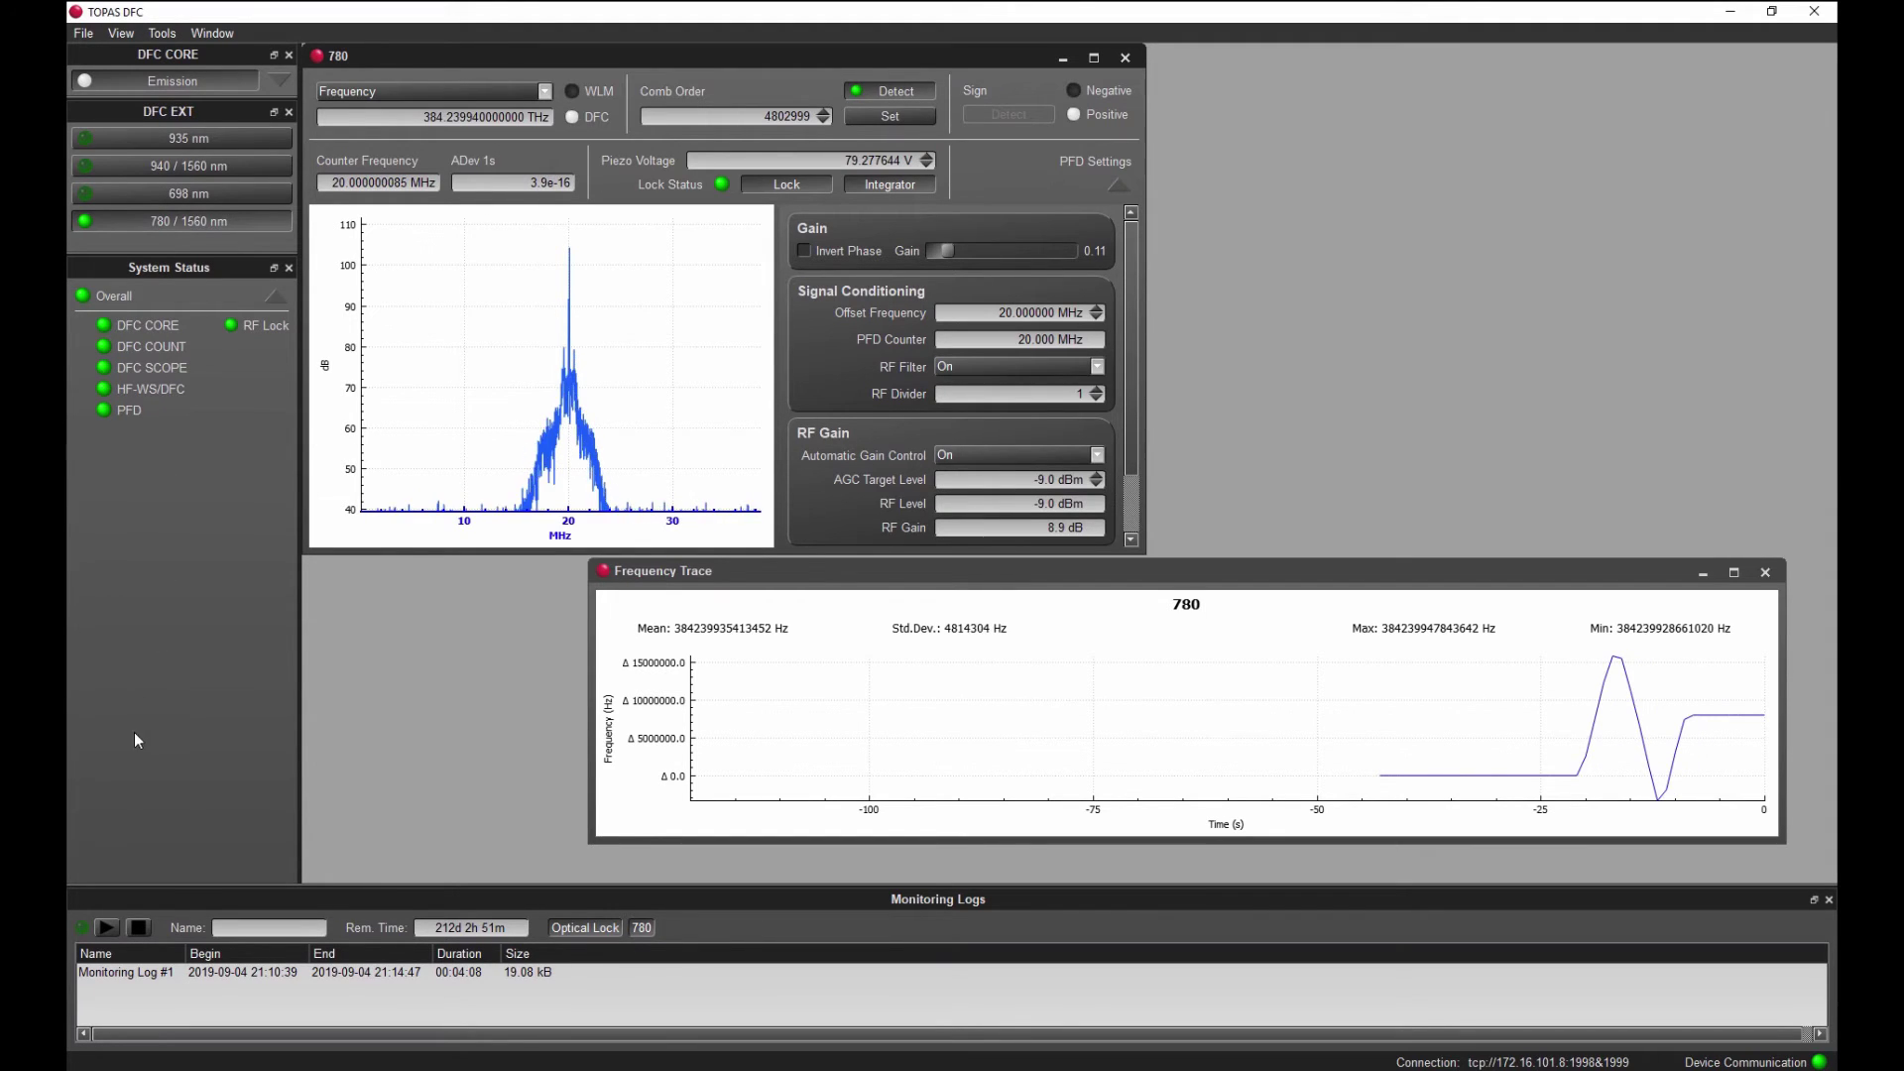
left_click(108, 926)
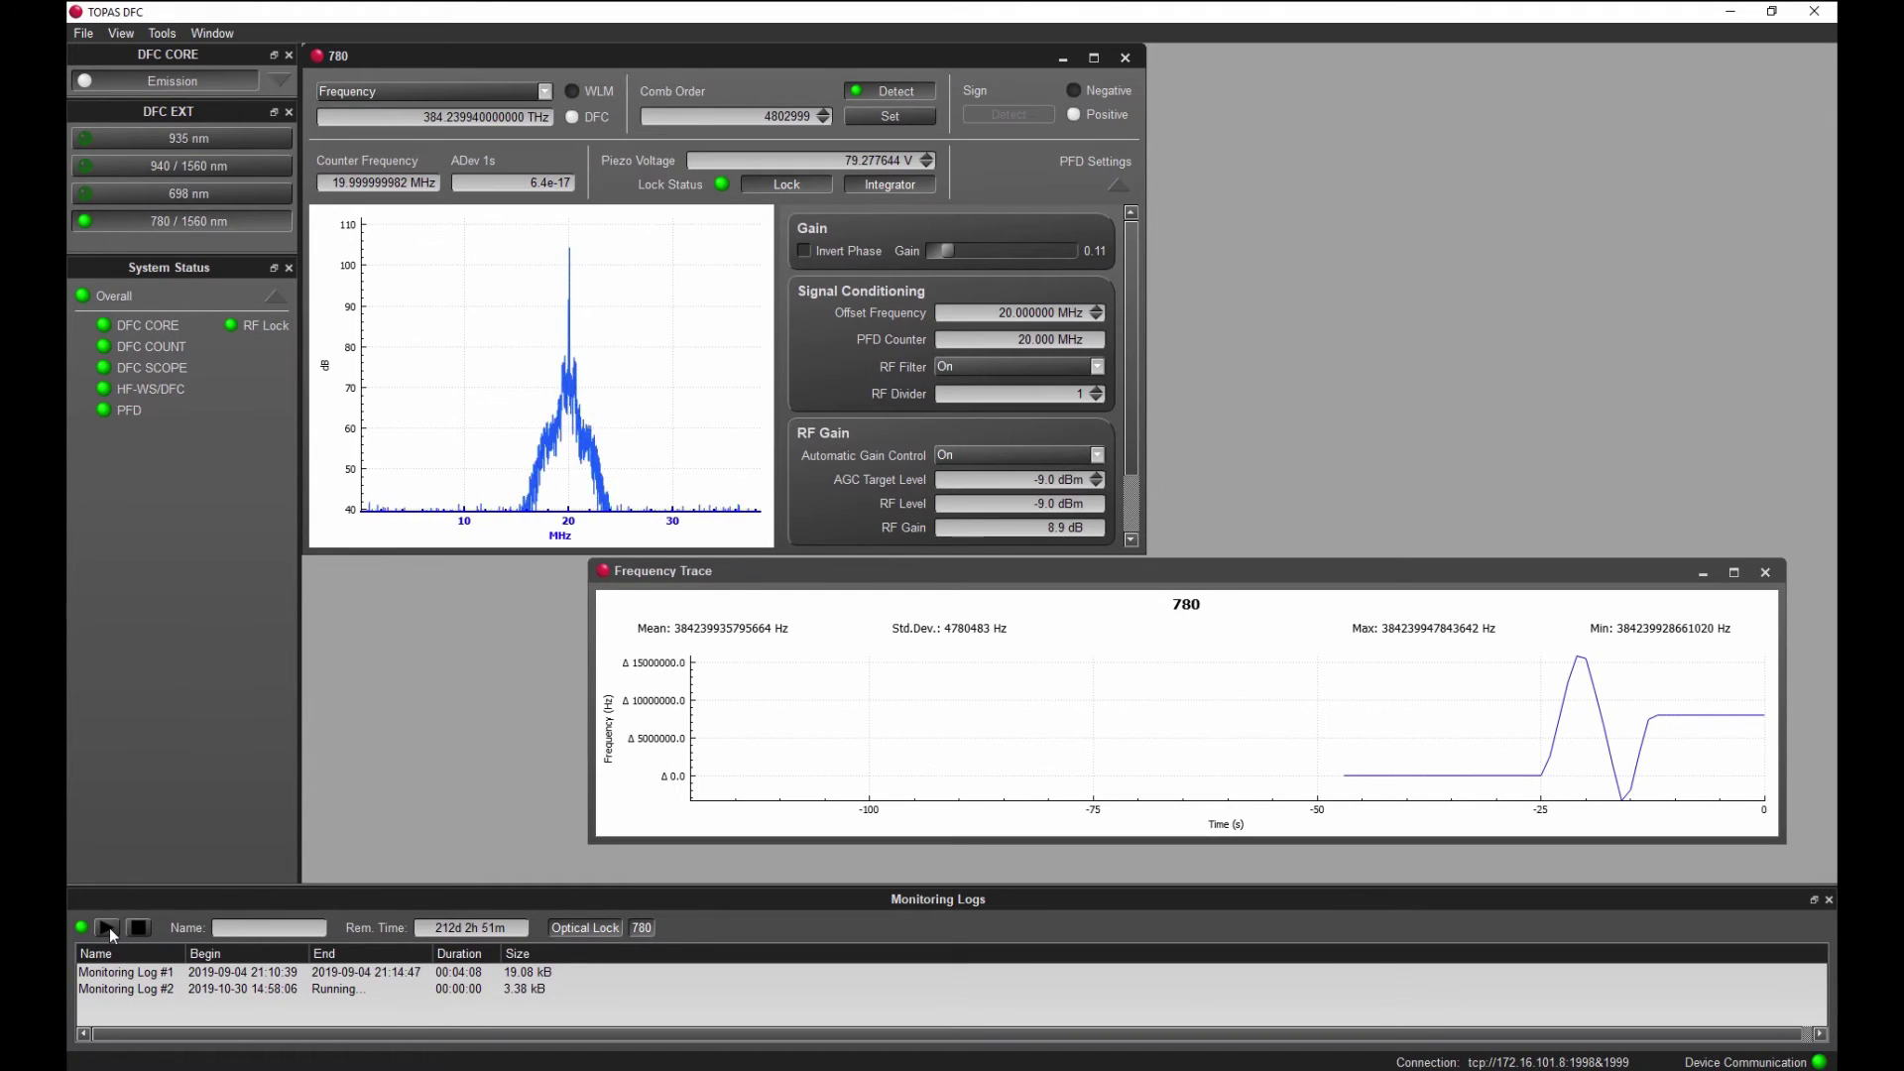